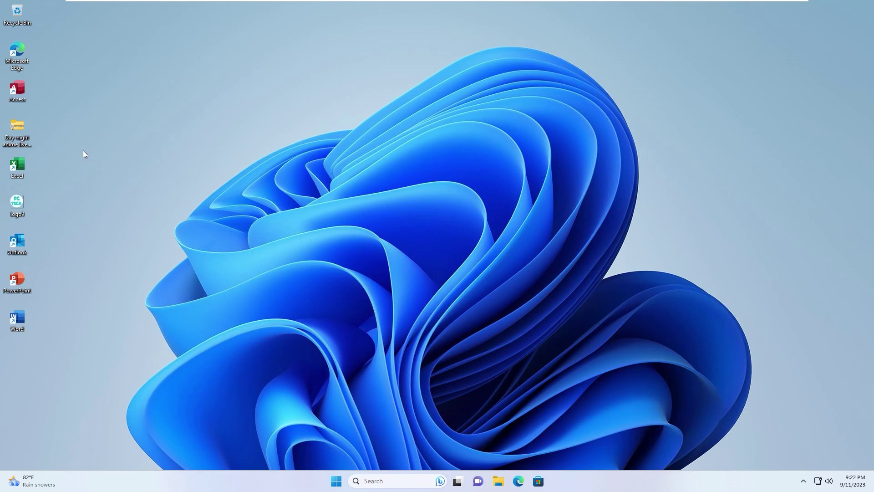
- Extract the zipped wallpaper archive into a regular folder beside it on the desktop
drag(20, 126, 233, 200)
right_click(224, 203)
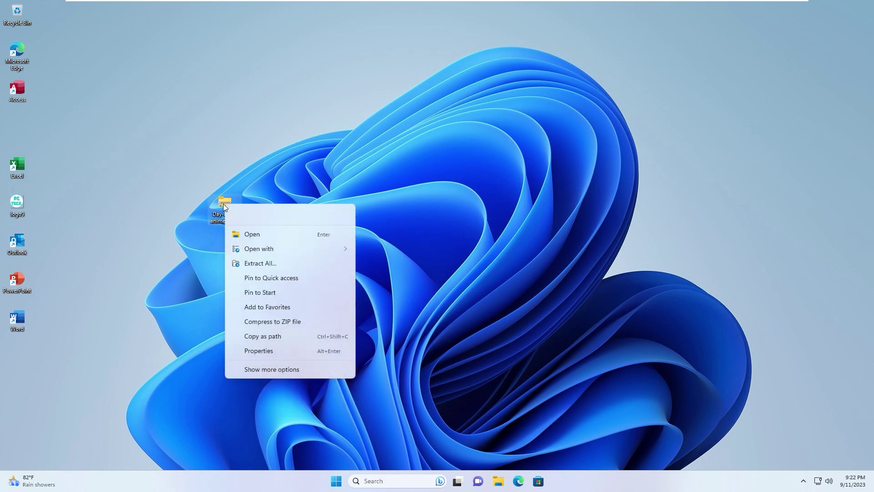
click(255, 264)
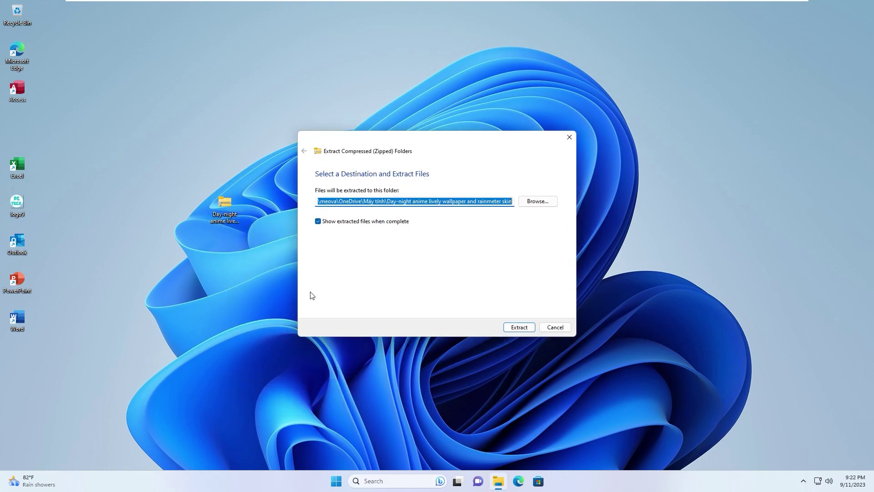
click(518, 328)
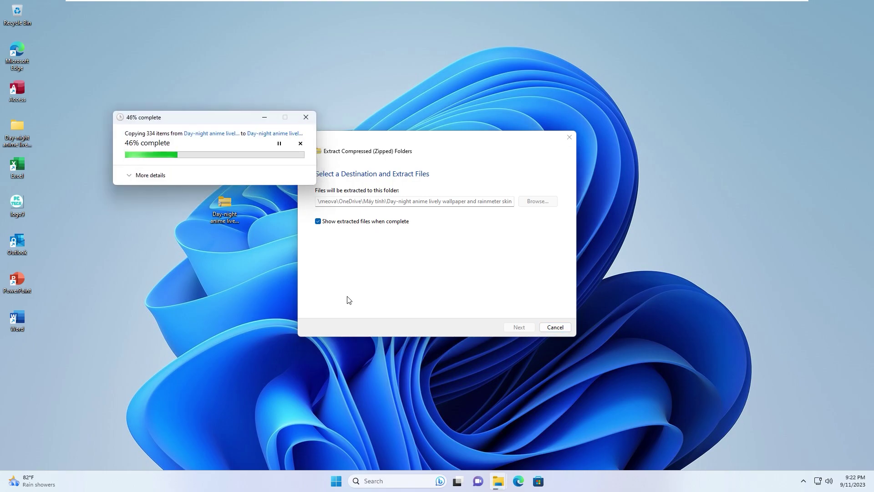
- Copy the extracted 'Day-night anime lively wallpaper and rainmeter skin' folder and open File Explorer
drag(19, 131, 160, 257)
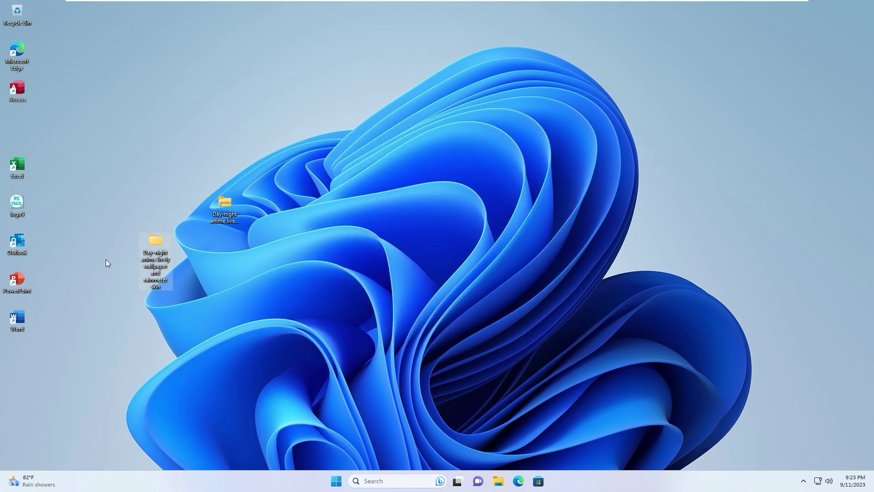
right_click(155, 241)
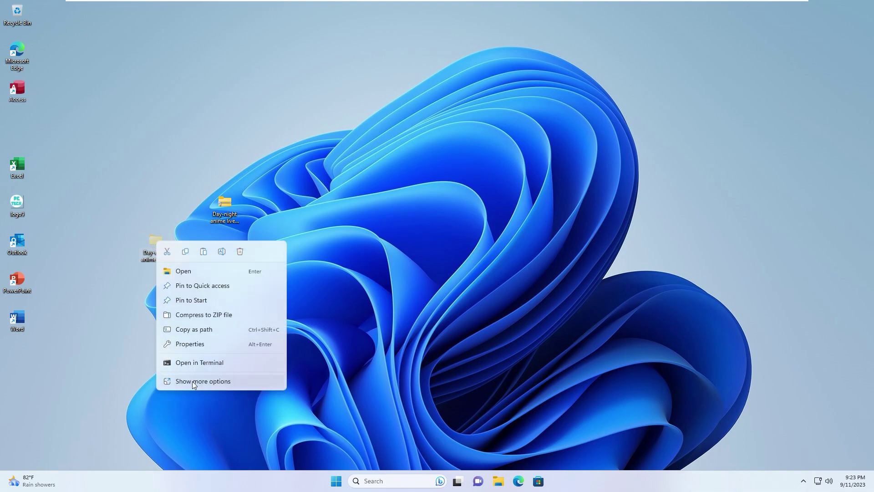
click(192, 381)
click(214, 308)
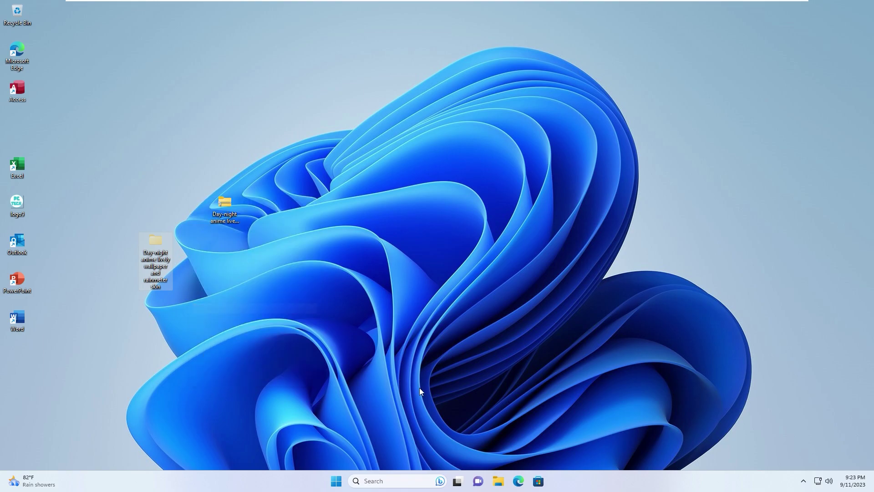
click(497, 481)
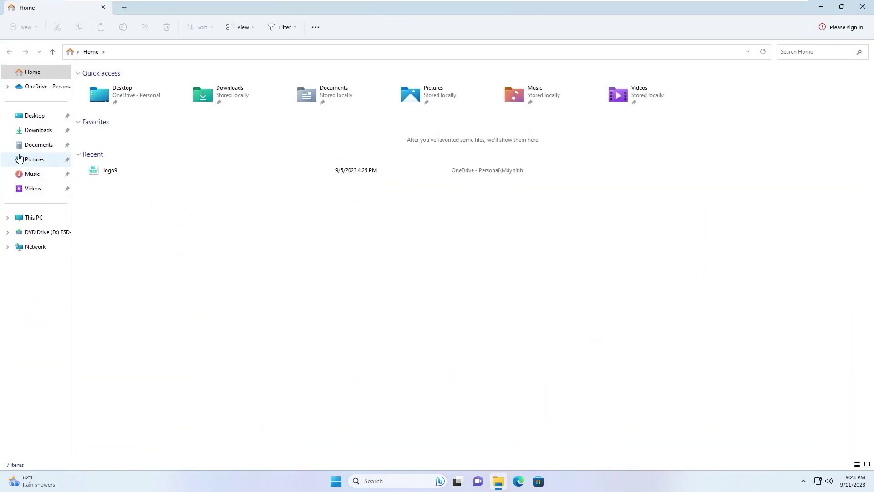
- Paste the wallpaper folder into Videos and open it to the Skins rainmeter and Lively wallpaper items
click(32, 188)
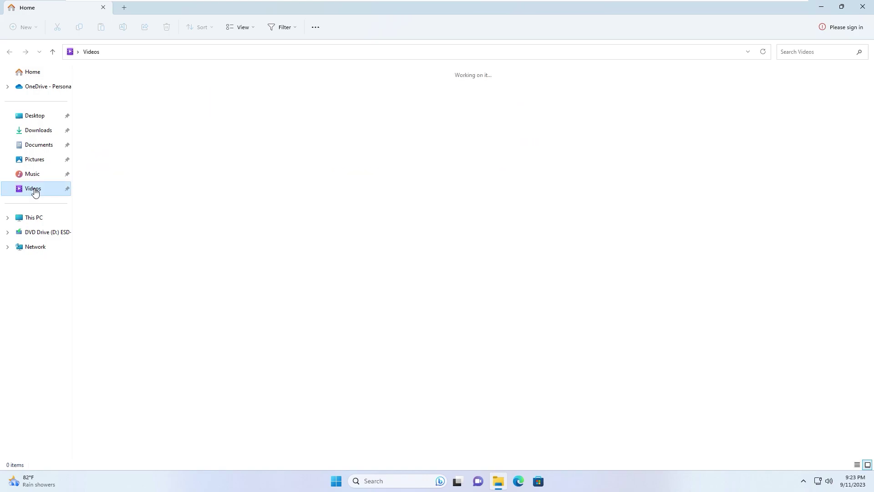
right_click(150, 188)
click(186, 319)
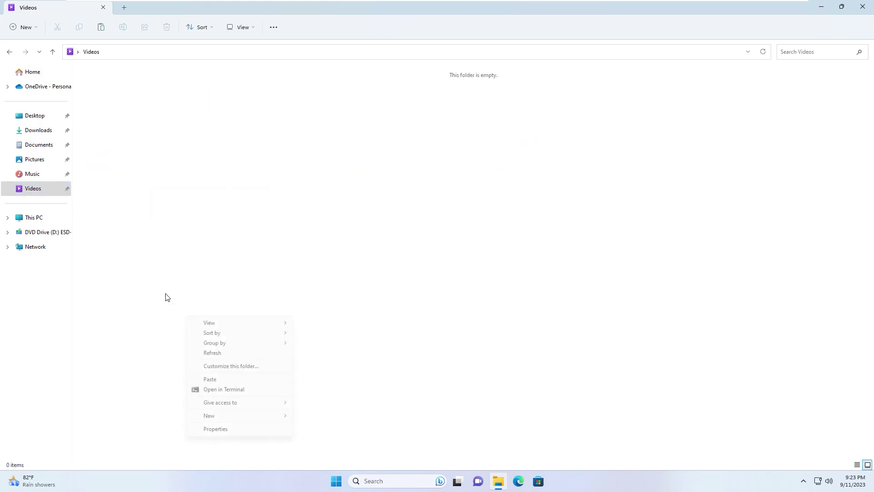
click(216, 379)
double_click(88, 90)
double_click(105, 96)
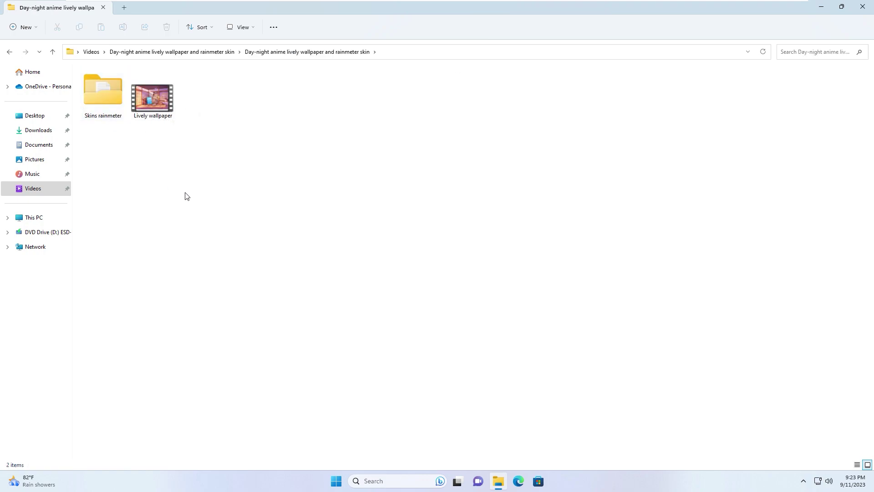
- Search Microsoft Store for 'lively wallpaper', then install and launch Lively Wallpaper
click(538, 481)
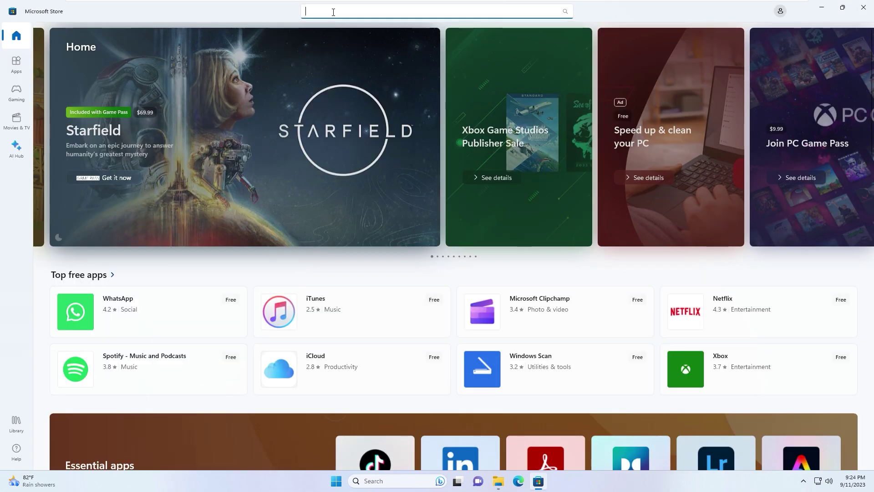
click(333, 11)
text(livel)
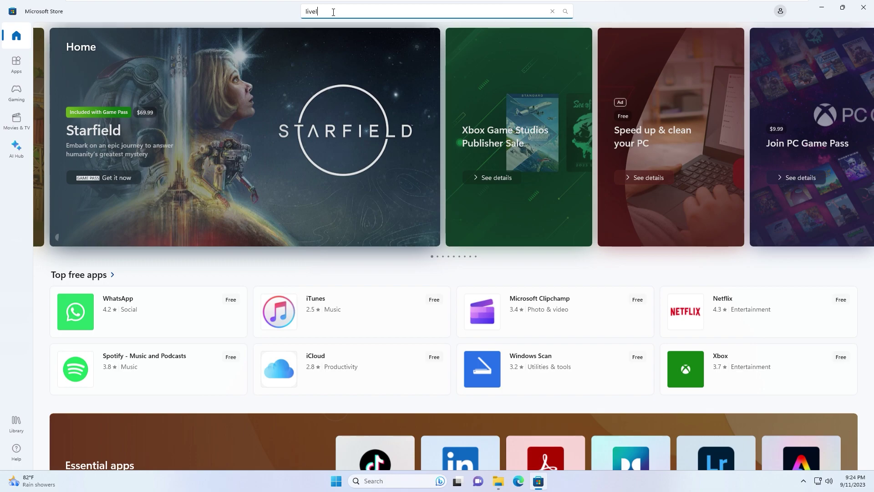
text(y wallpaper)
click(343, 111)
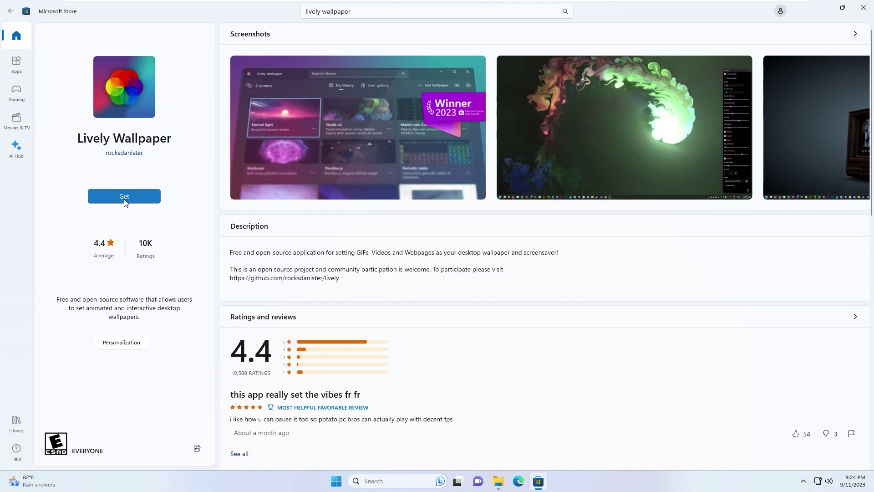
click(124, 196)
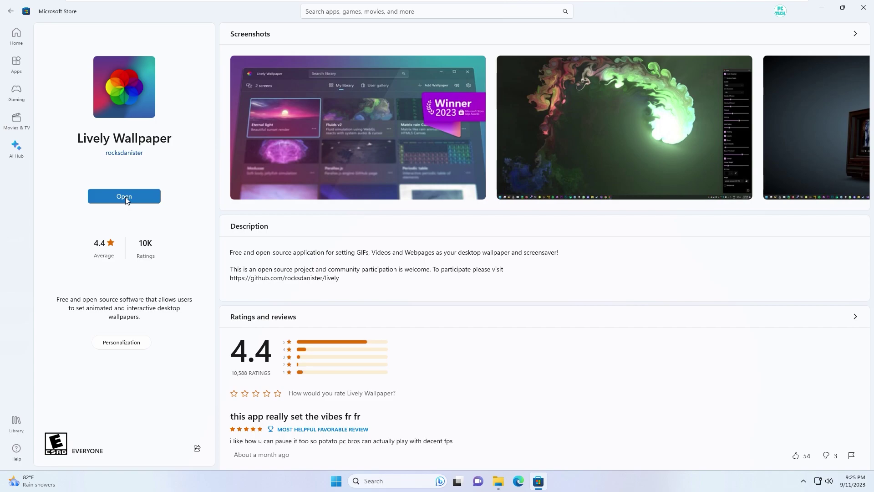
click(125, 198)
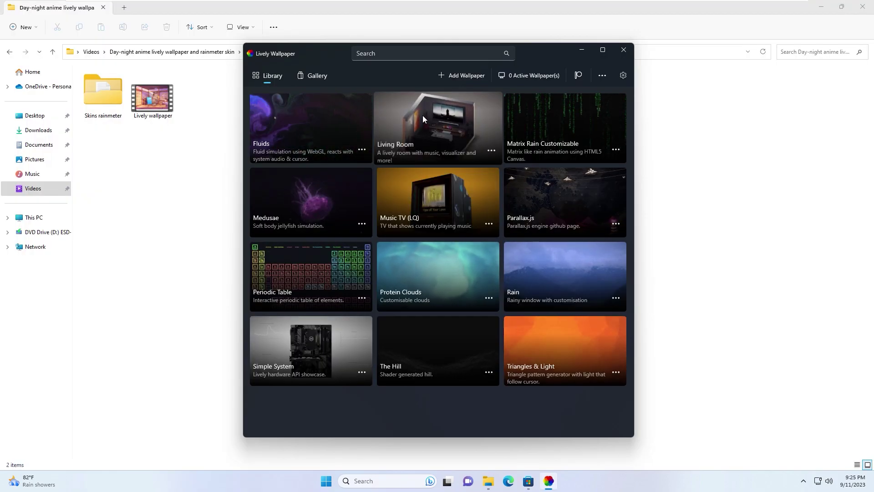
- Add the 'Lively wallpaper' video from Videos > Day-night anime folder to the Lively library
click(469, 74)
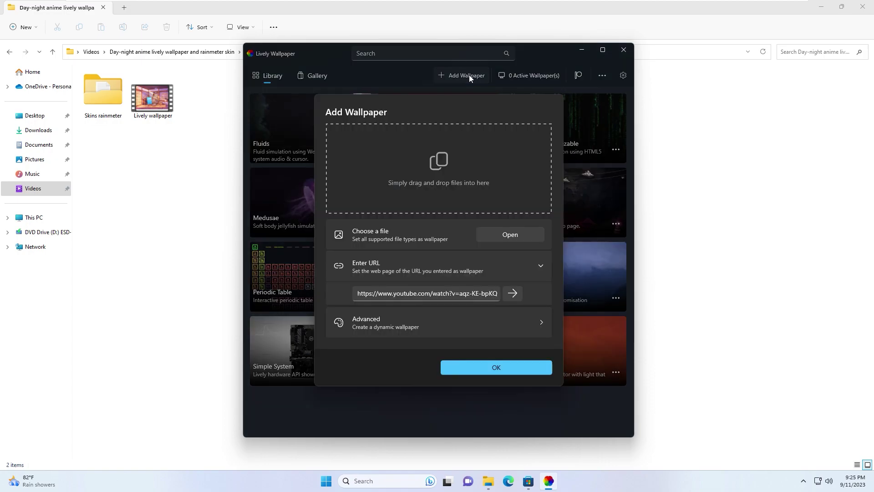
click(504, 235)
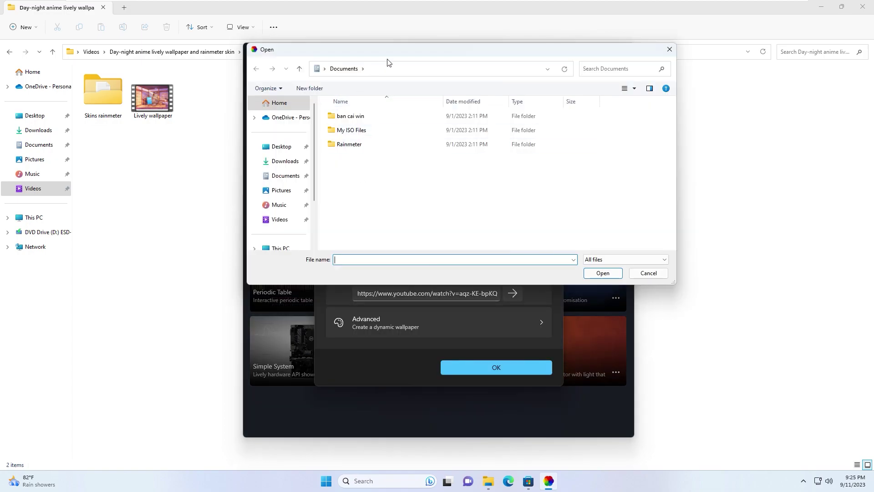
click(234, 218)
click(299, 131)
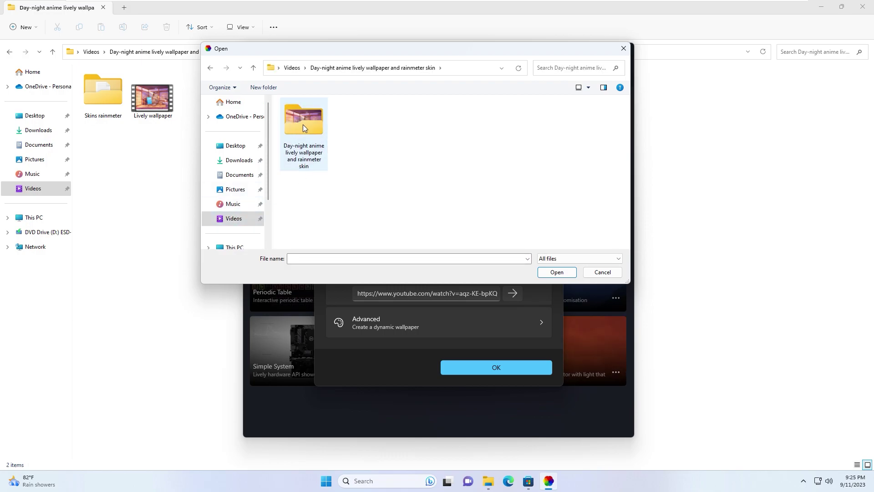
double_click(301, 127)
double_click(354, 132)
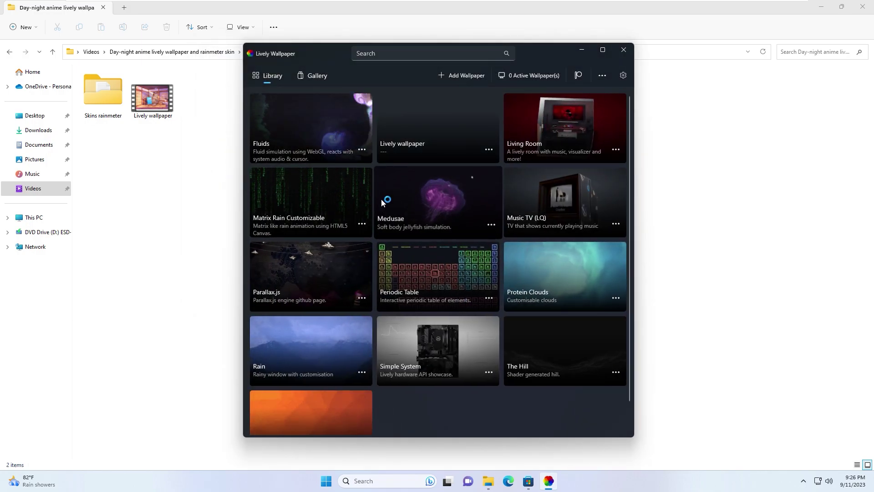
click(504, 374)
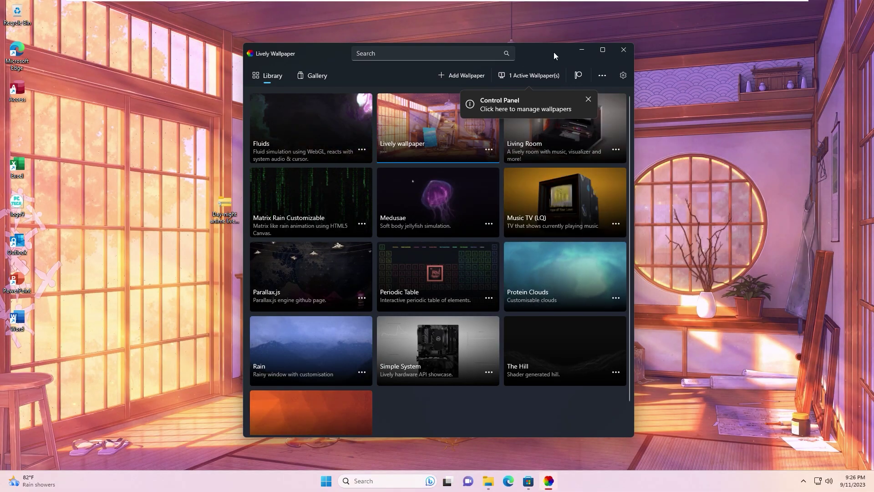
mouse_move(555, 53)
mouse_down()
mouse_move(496, 46)
mouse_move(634, 45)
mouse_move(537, 57)
mouse_move(547, 58)
mouse_up()
- Apply the anime room wallpaper, adjust Lively's settings, and close its window to the background
click(443, 126)
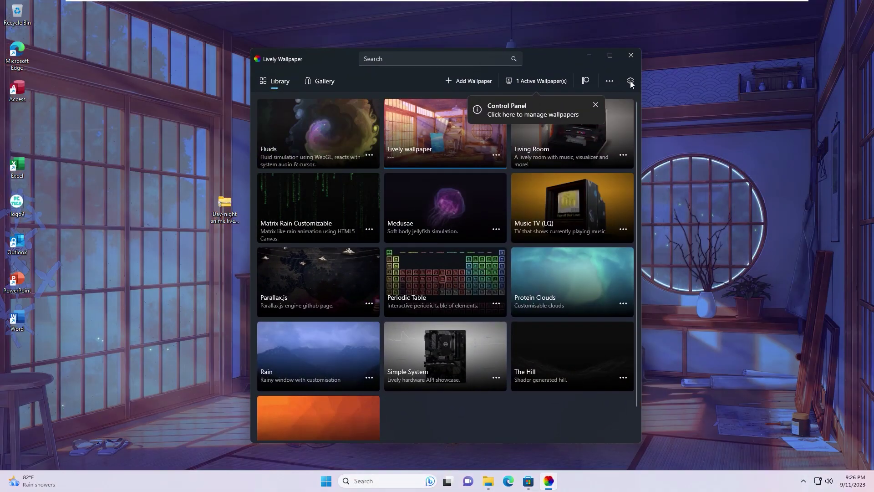
click(631, 81)
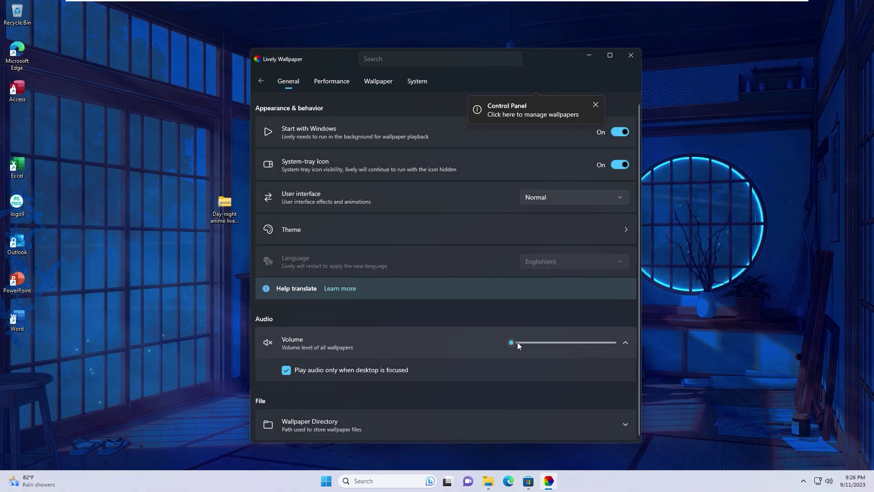
click(632, 62)
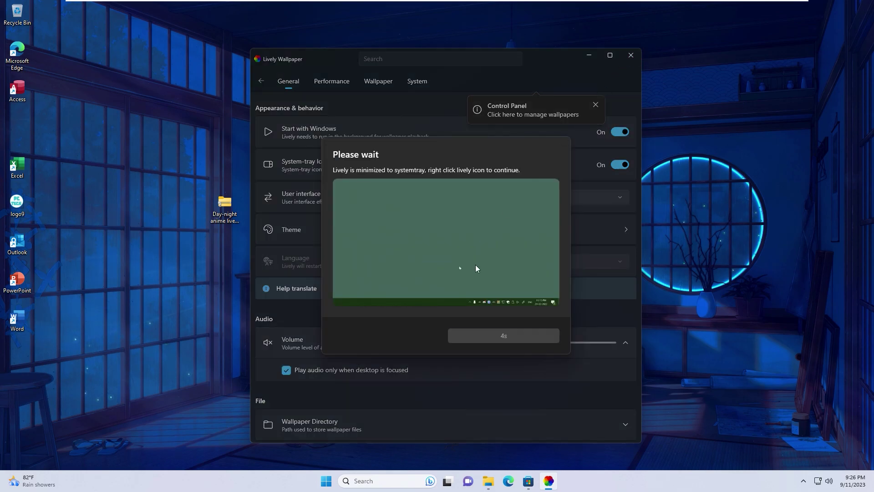
- Create a desktop folder named 'New folder' and move the other desktop icons into it
click(477, 336)
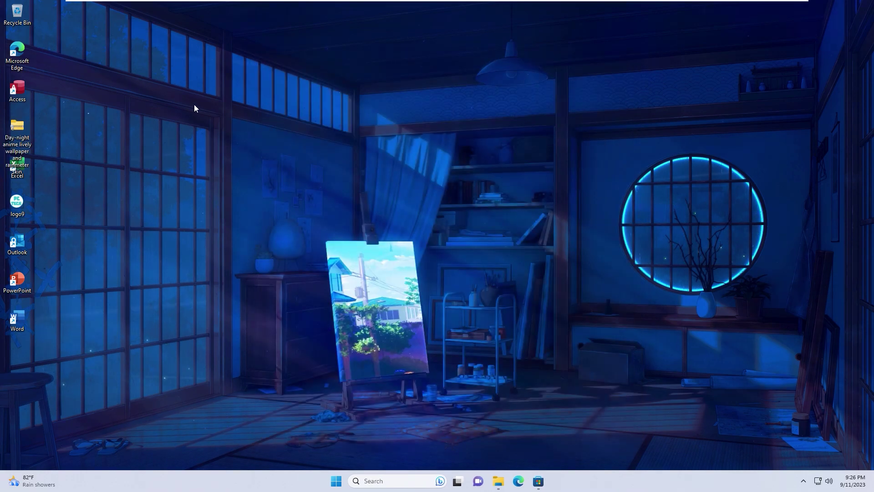
right_click(194, 105)
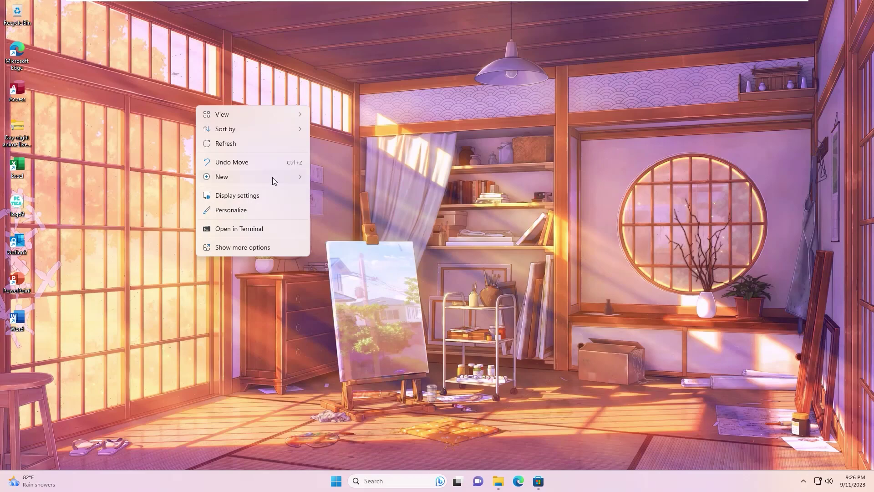
mouse_move(273, 176)
click(354, 179)
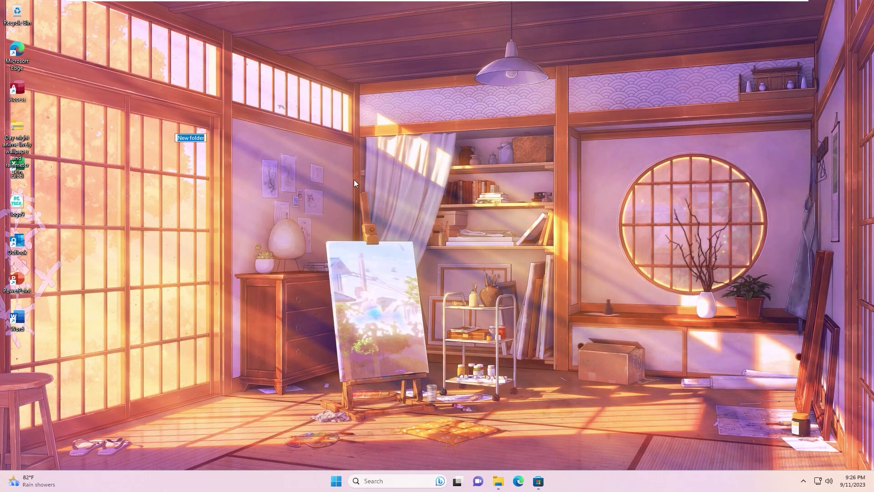
click(353, 179)
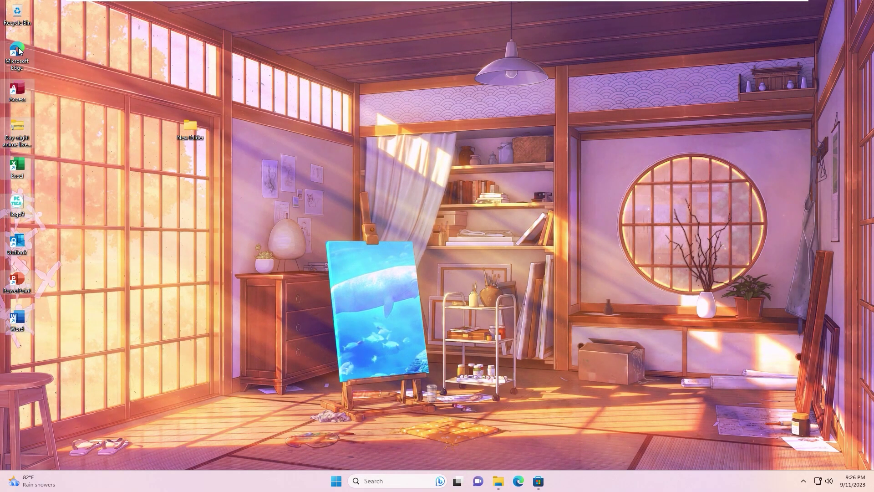
drag(19, 50, 185, 129)
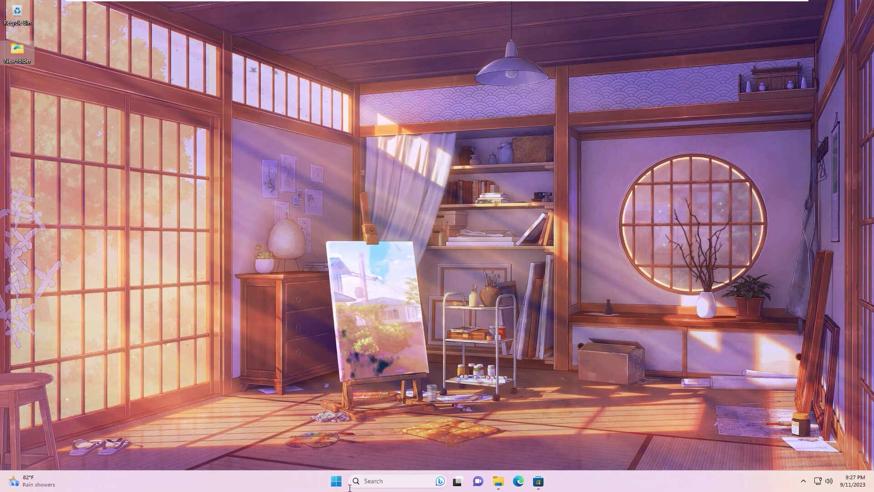
- Uncheck Recycle Bin in Themes > Desktop icon settings, apply, and close Settings
click(335, 483)
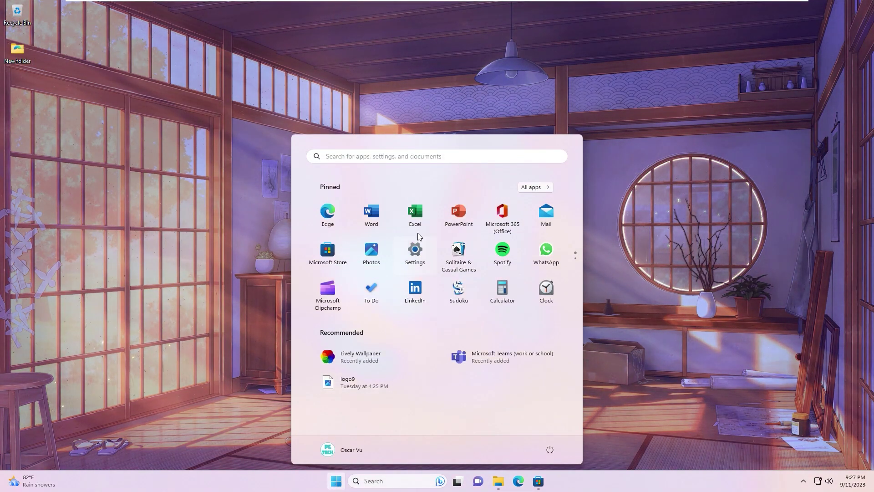
click(415, 250)
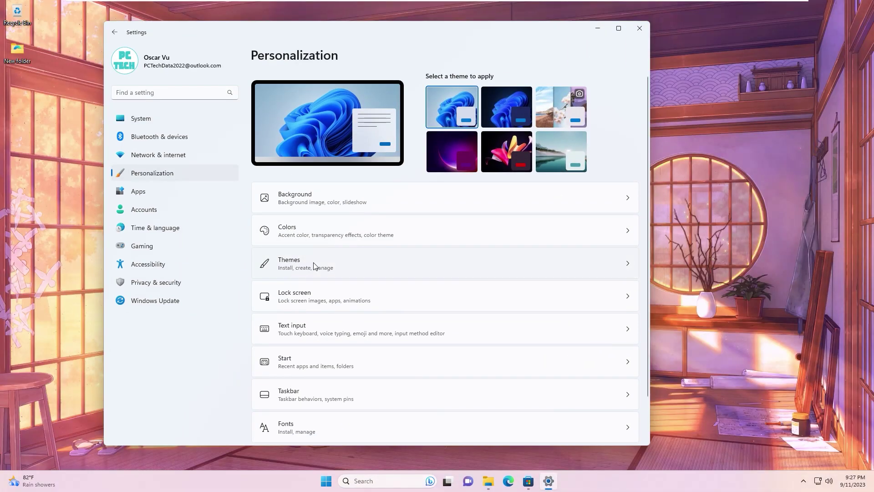
click(314, 266)
scroll(339, 289, down, 3)
click(336, 264)
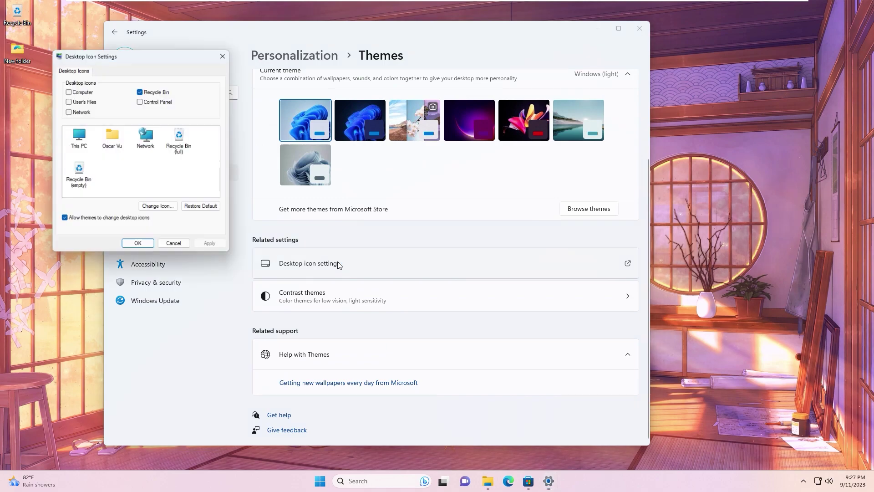
click(141, 92)
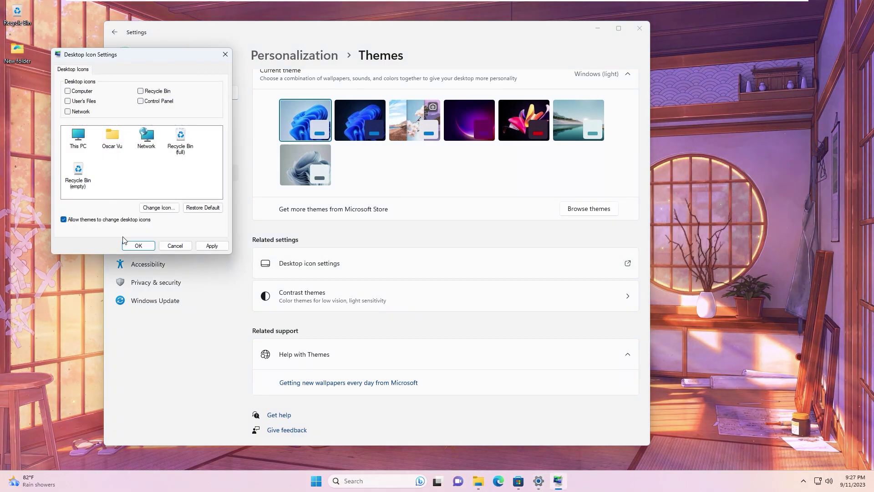
click(137, 246)
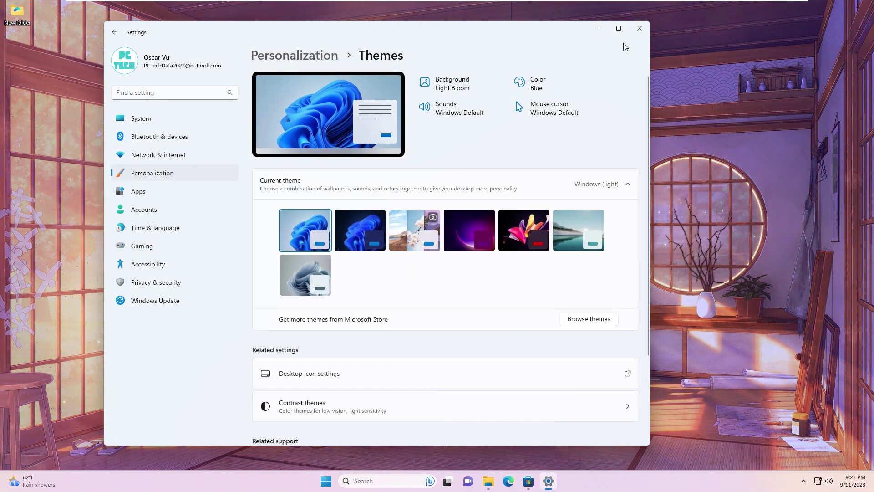
click(639, 28)
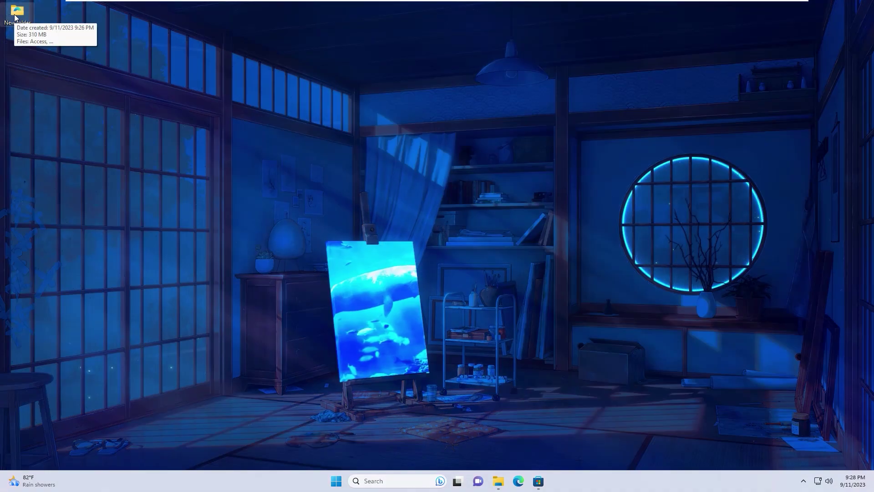
- Rename New folder to a blank name using the Alt+255 character
right_click(16, 18)
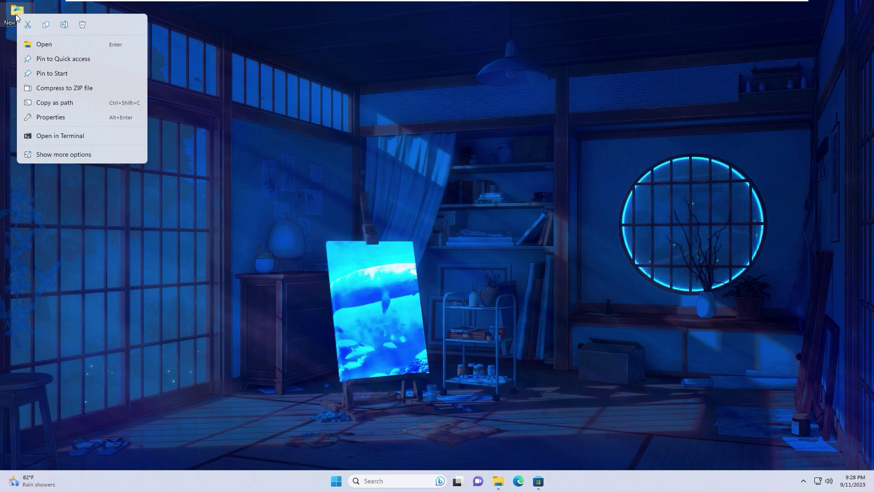
click(50, 154)
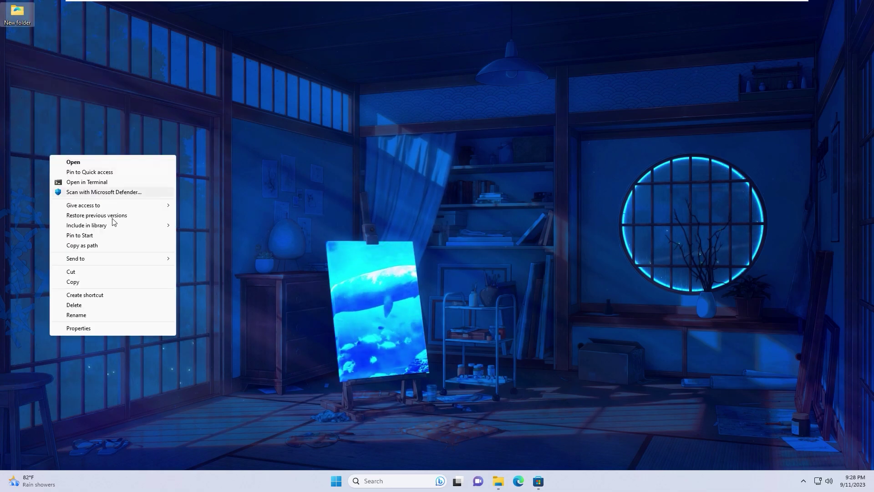
click(75, 315)
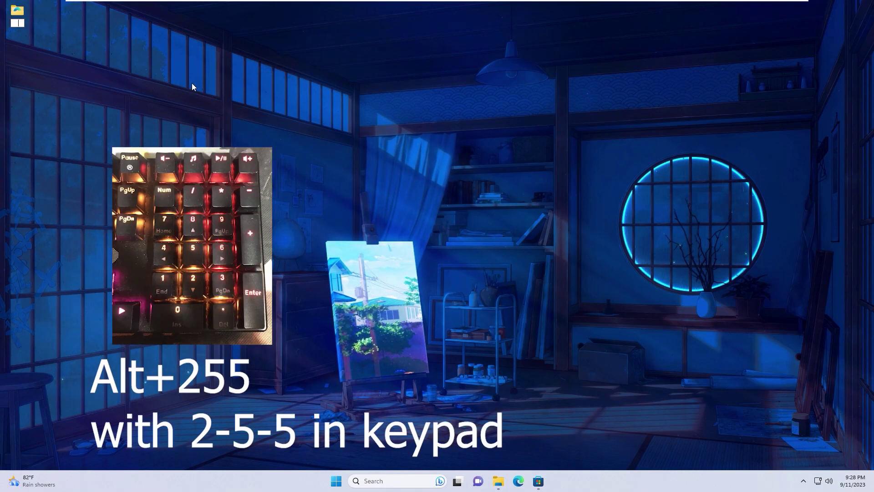
click(75, 34)
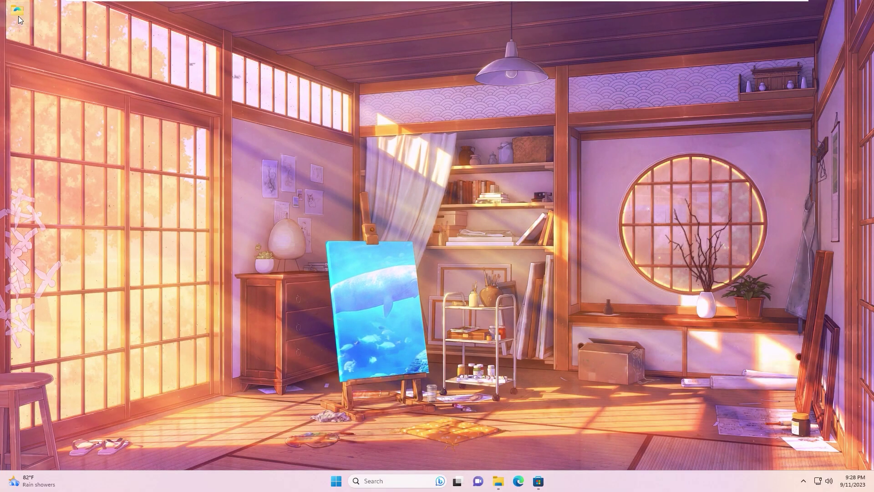
- Give the unnamed folder the blank icon via Properties > Customize > Change Icon
right_click(18, 17)
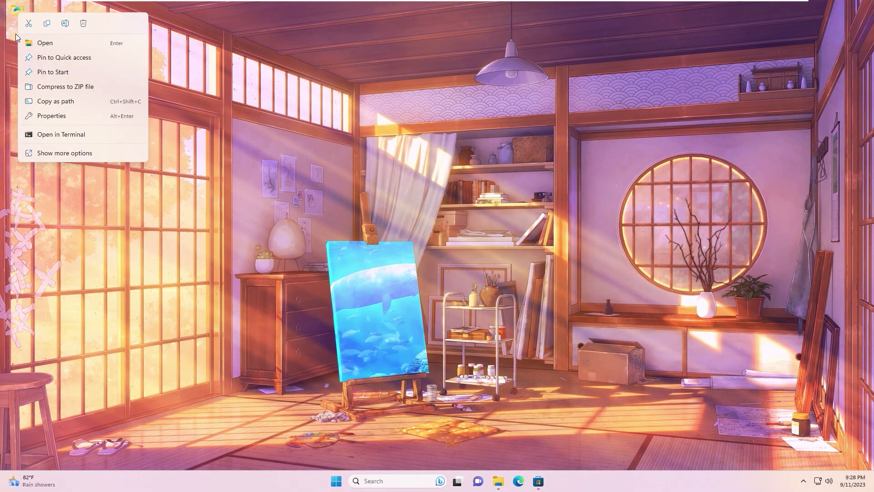
click(52, 153)
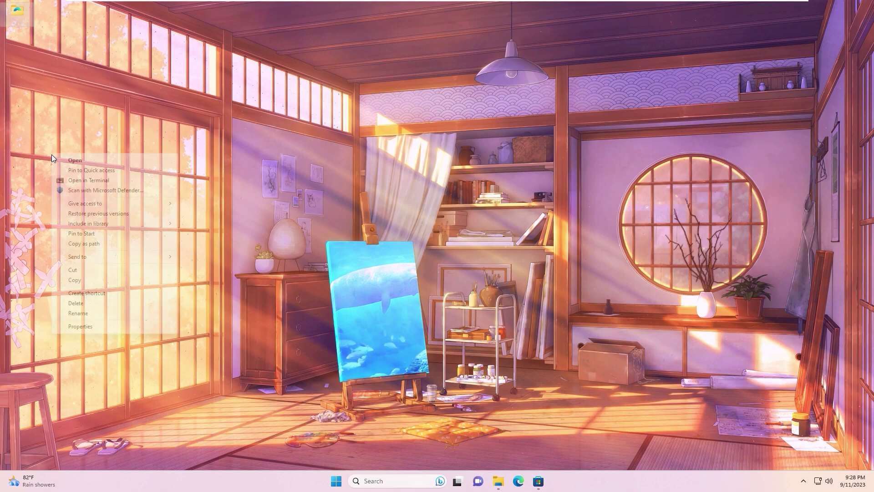
click(81, 327)
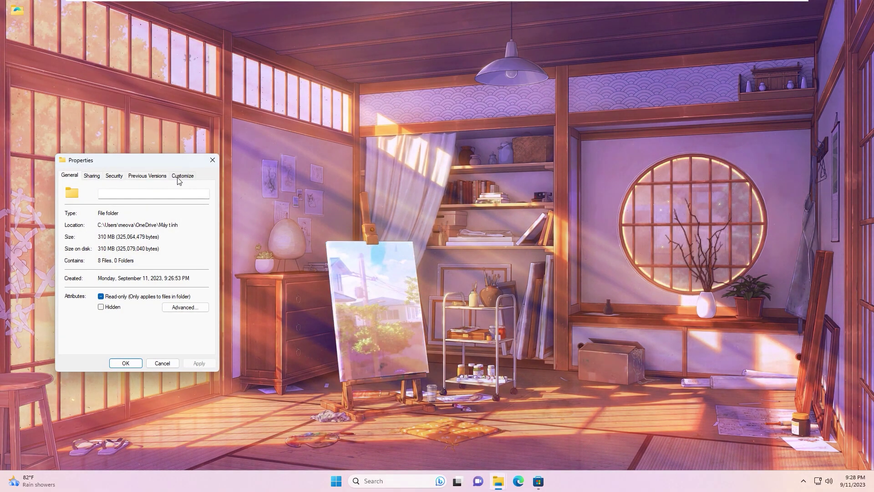
click(179, 178)
click(86, 313)
drag(108, 330, 200, 340)
click(156, 323)
click(158, 349)
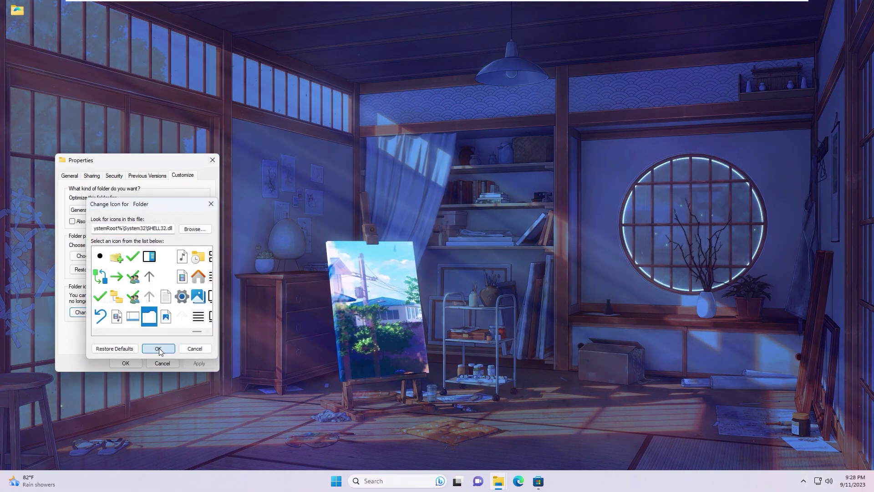
click(207, 366)
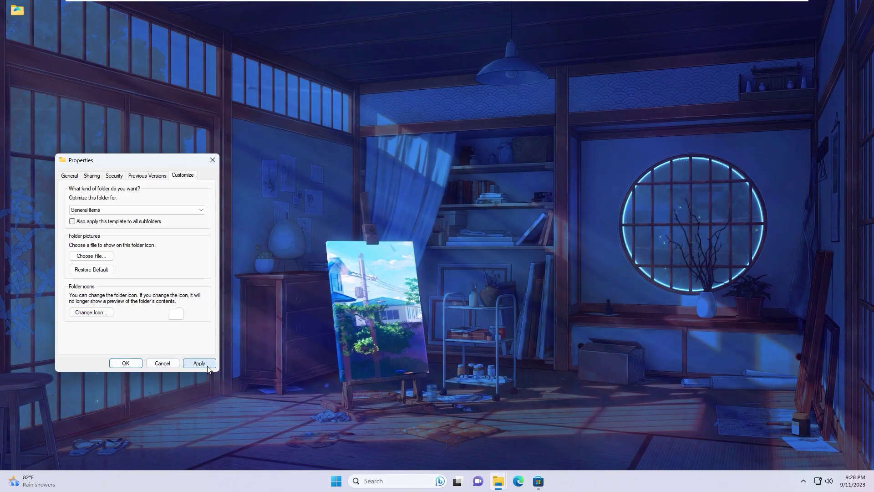
click(124, 364)
right_click(70, 73)
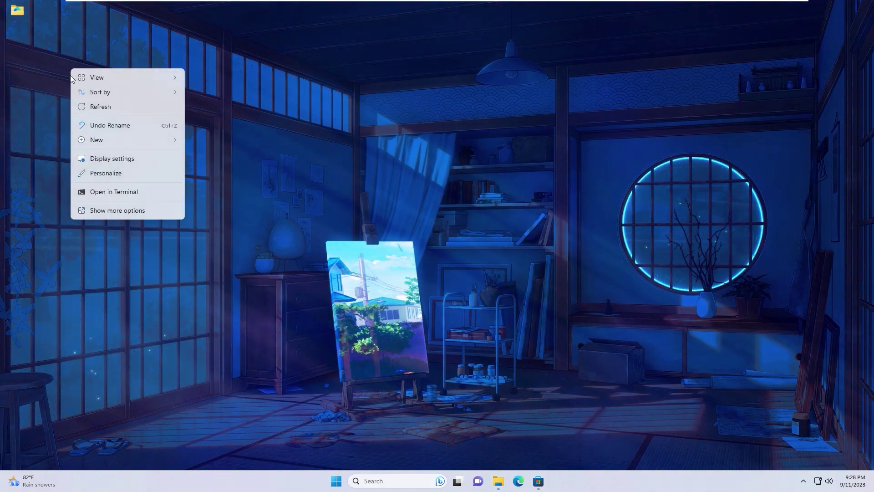
- Refresh the desktop, then install and launch TranslucentTB from Microsoft Store
click(101, 107)
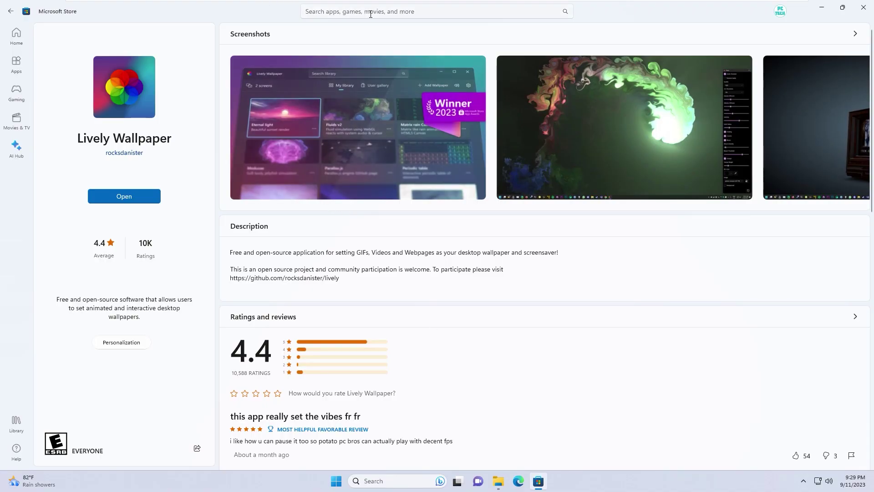
click(368, 11)
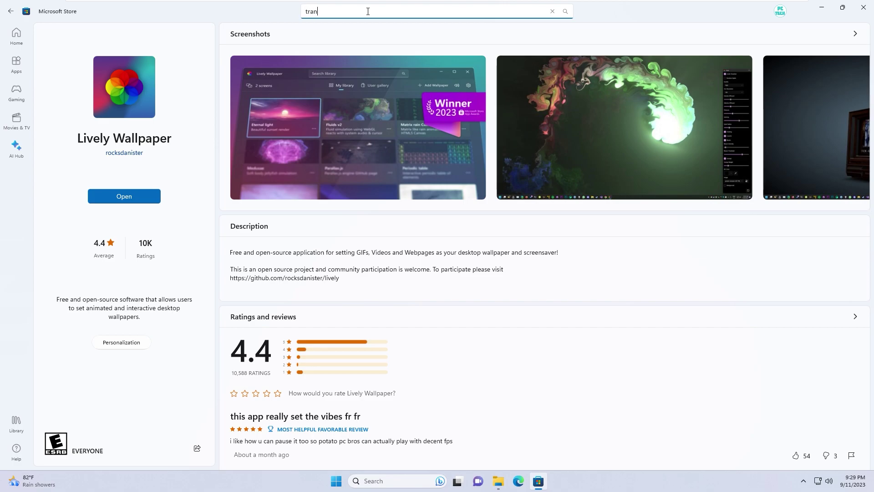
text(translu)
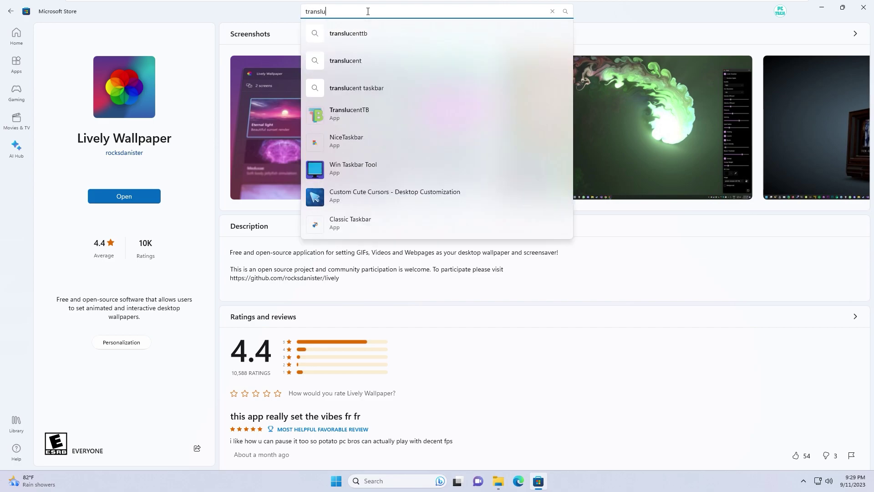
text(centtb)
click(345, 59)
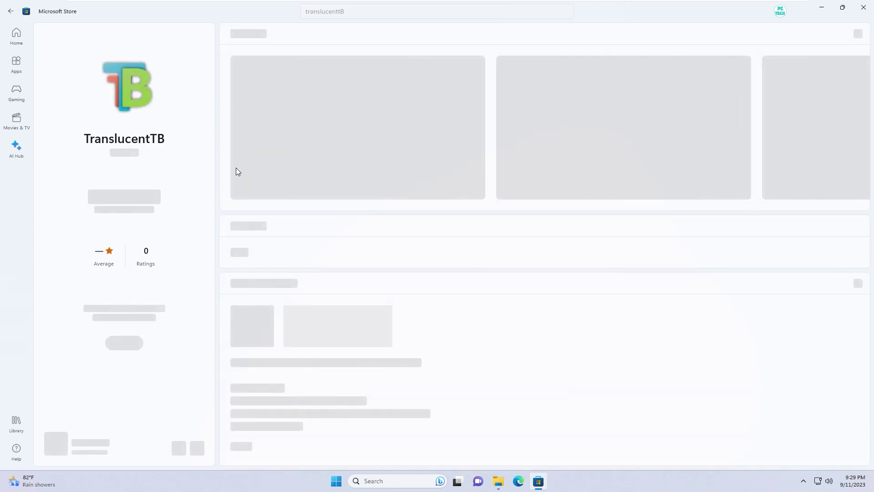
click(122, 197)
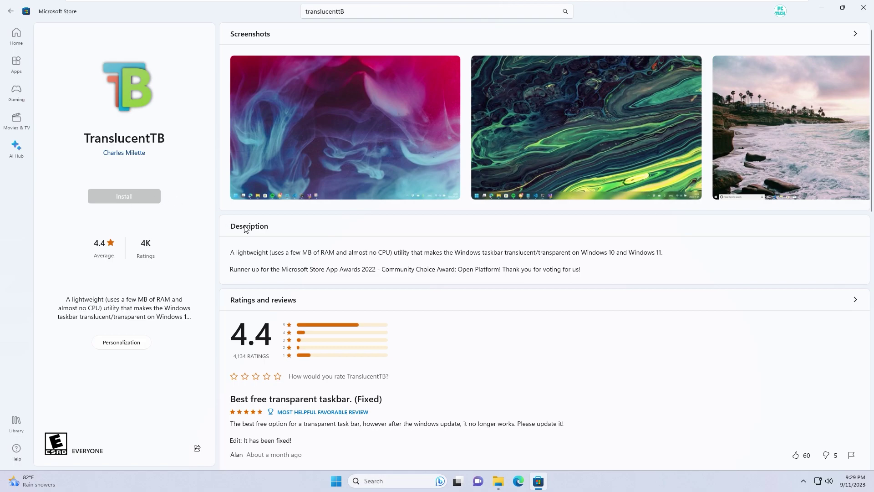
click(136, 197)
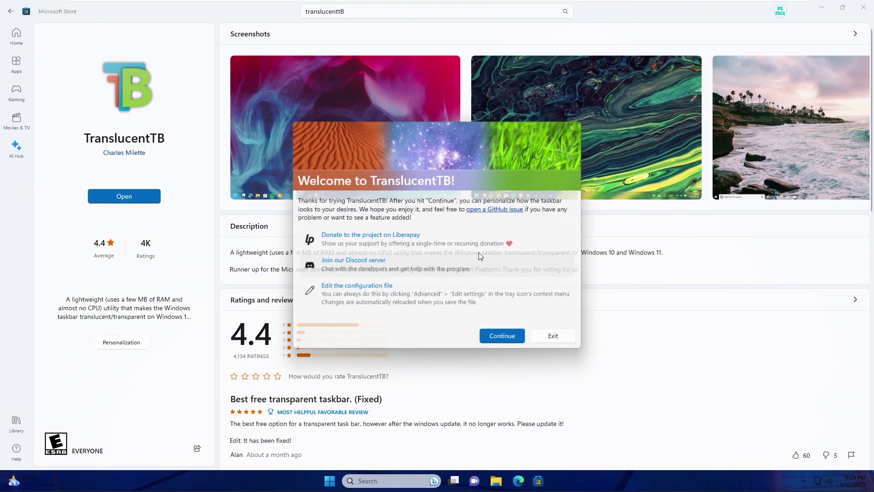
- Get past the TranslucentTB welcome, dismiss its notification, and minimize the Store
click(505, 335)
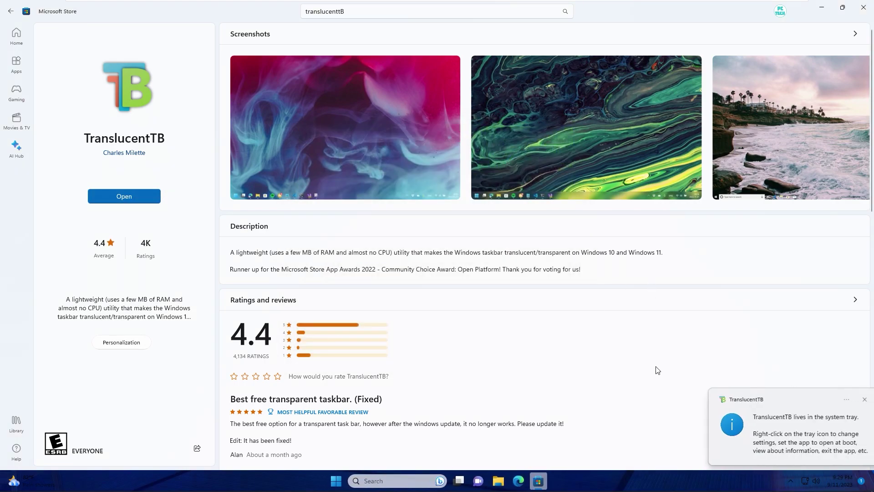
click(855, 400)
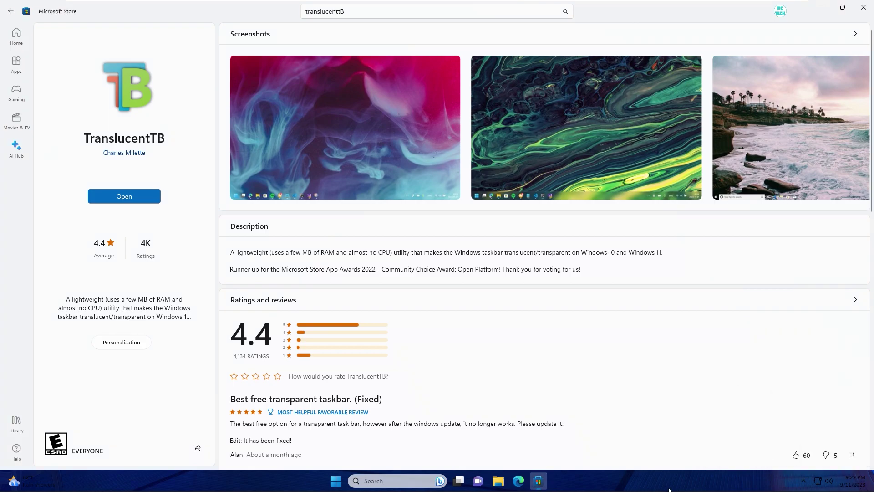
click(798, 487)
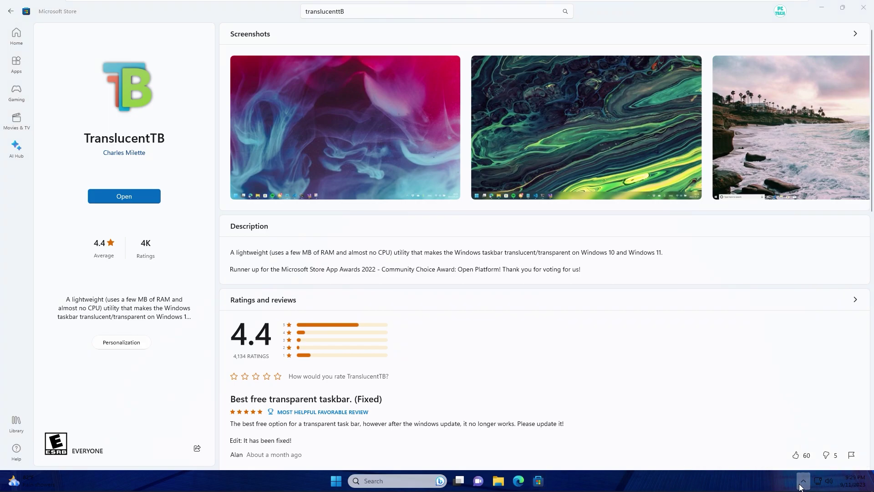
click(823, 10)
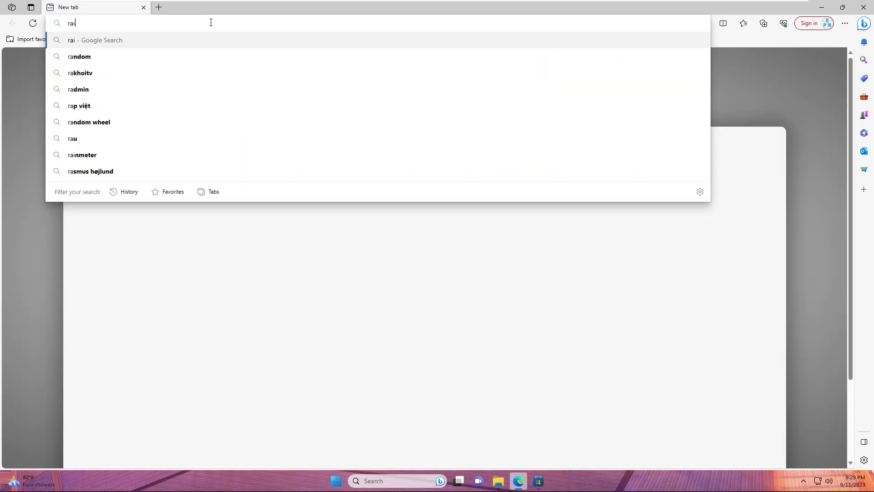
- Search the web for rainmeter, open rainmeter.net, and run the downloaded installer
key(Return)
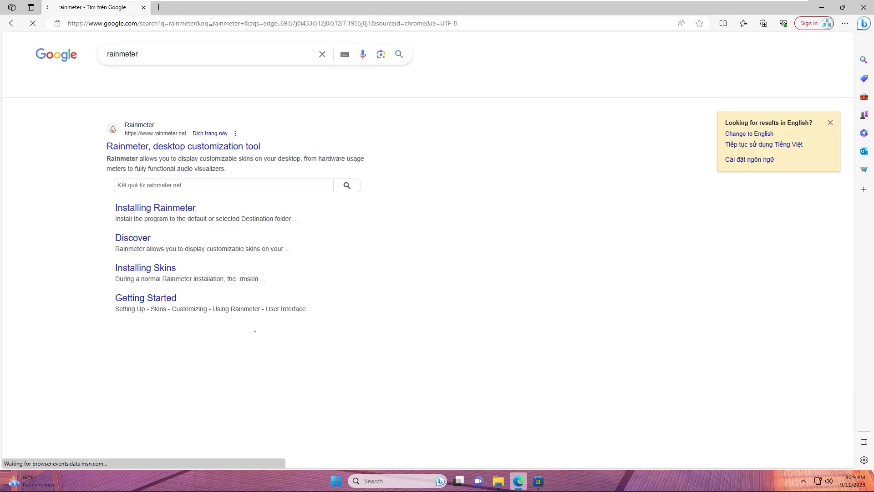
click(153, 146)
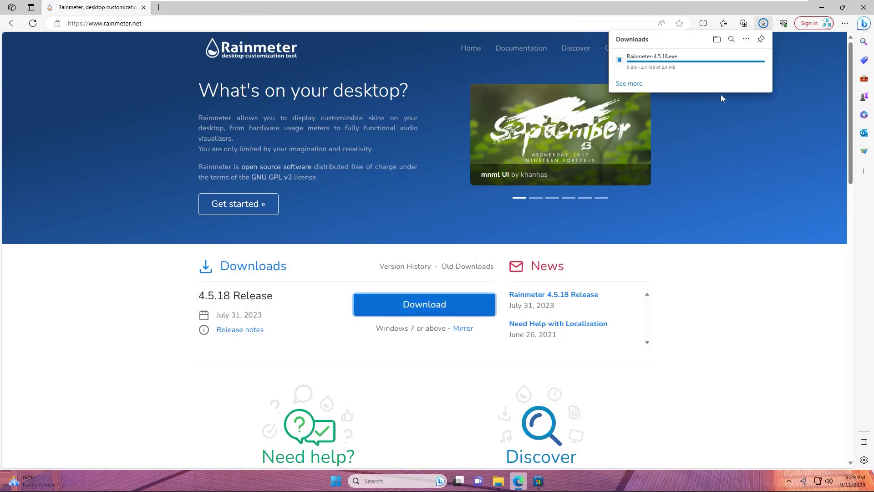
click(637, 64)
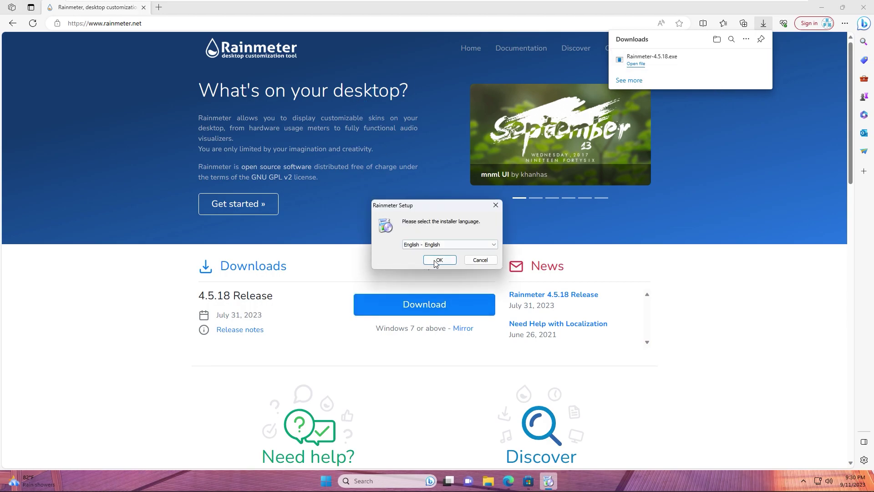
- Install Rainmeter 4.5.18 in English with default options and launch it on finish
click(436, 261)
click(487, 312)
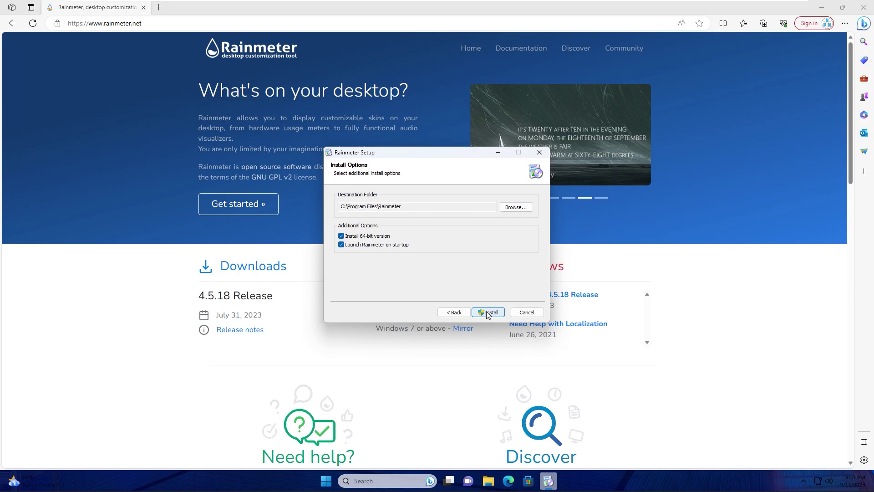
click(487, 312)
click(485, 314)
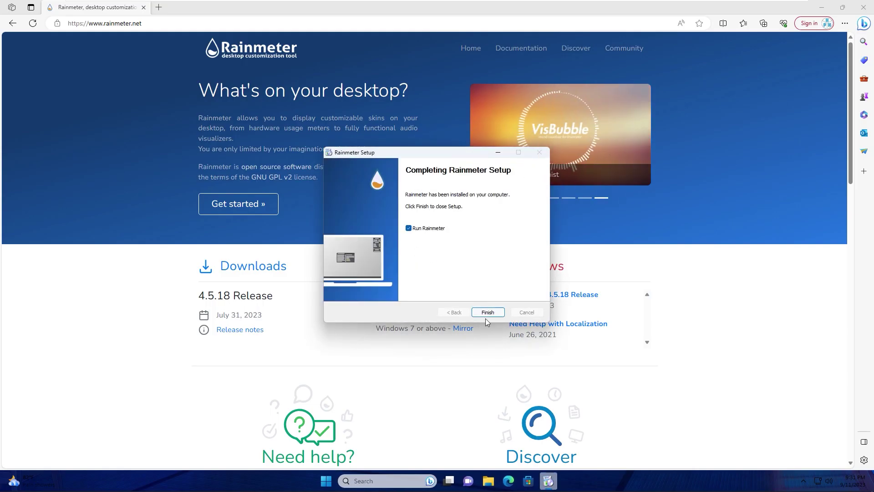
click(487, 312)
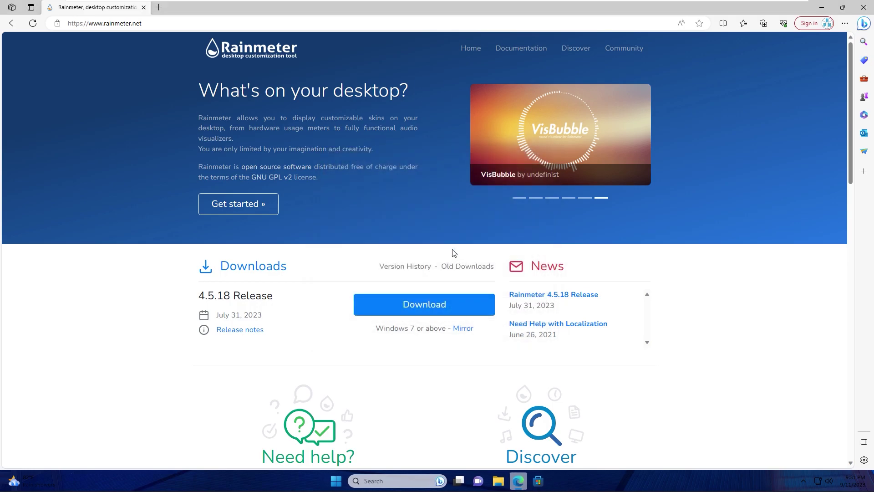
- Unload the illustro welcome, clock, system and disks widgets from the desktop
click(822, 10)
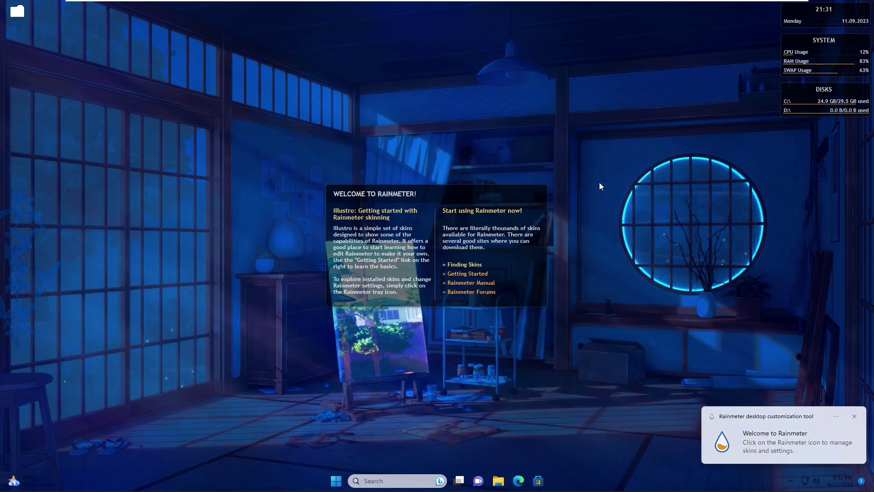
right_click(447, 194)
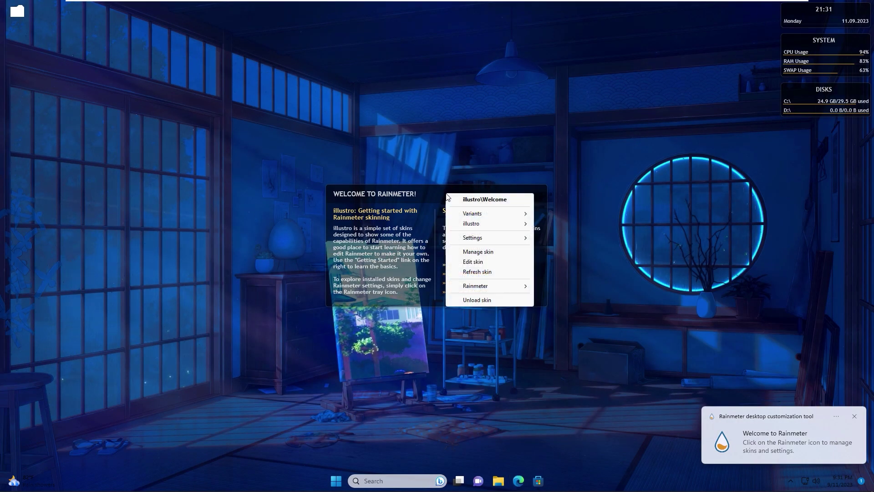
click(461, 301)
right_click(823, 16)
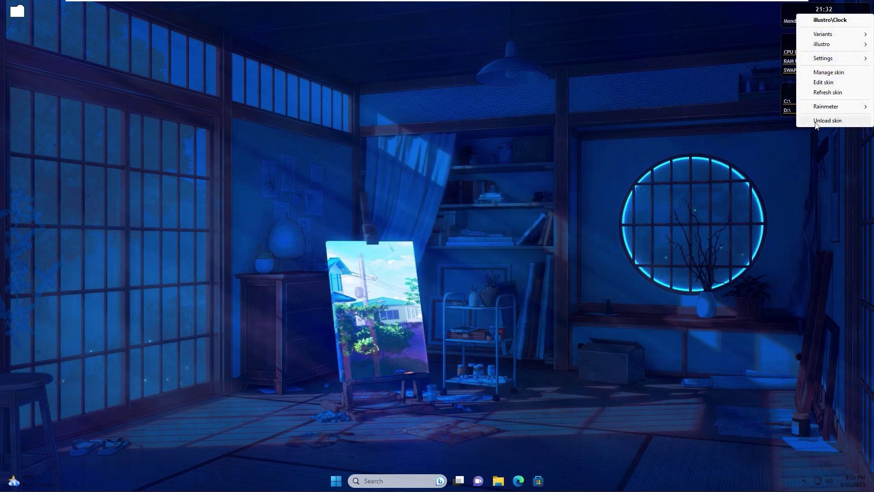
click(816, 122)
right_click(790, 38)
click(804, 145)
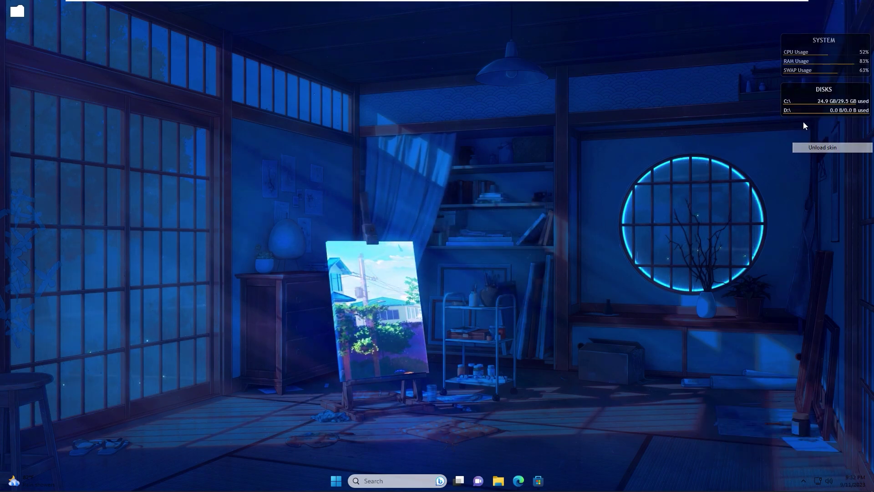
right_click(799, 91)
click(807, 198)
- From Manage Rainmeter, open the illustro folder and go up to Documents\Rainmeter\Skins
click(804, 481)
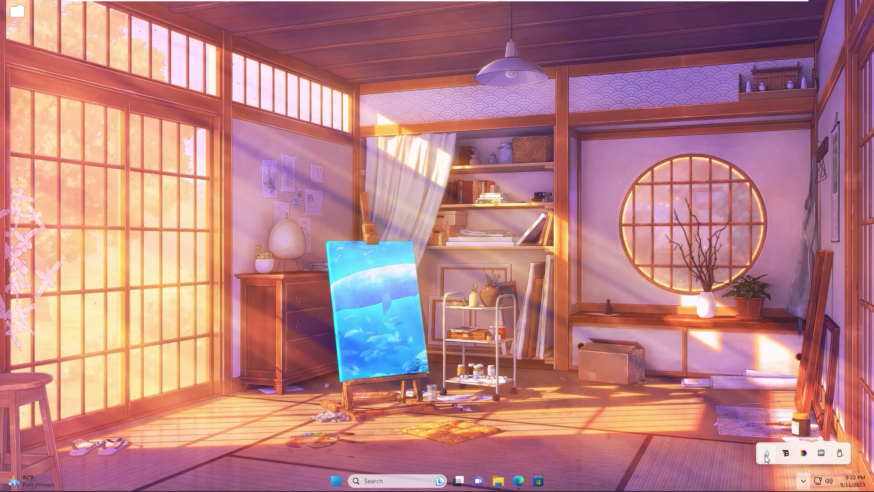
click(767, 454)
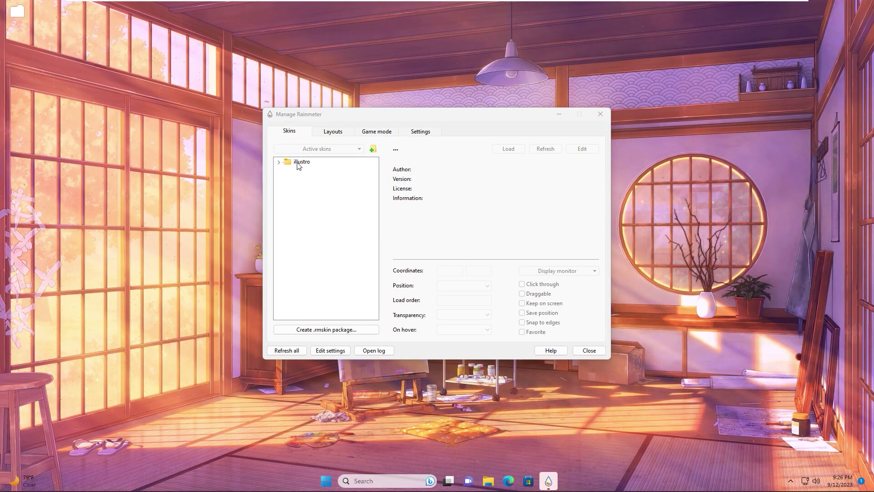
right_click(298, 163)
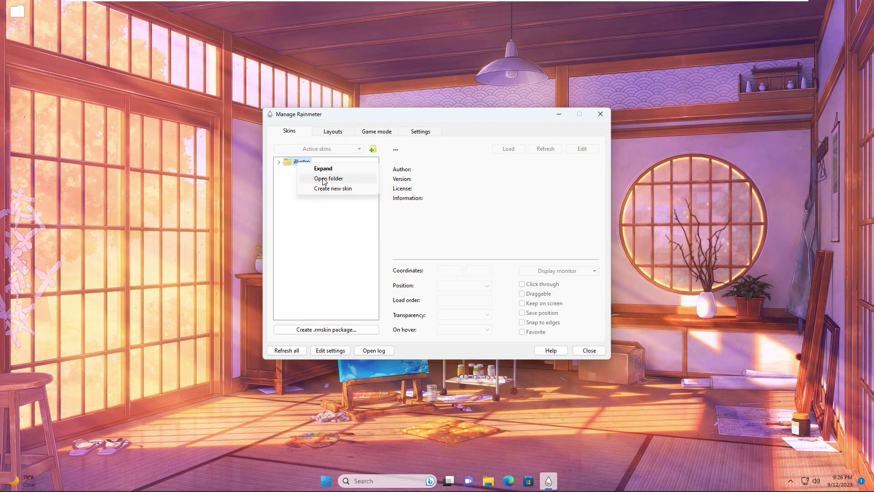
click(324, 180)
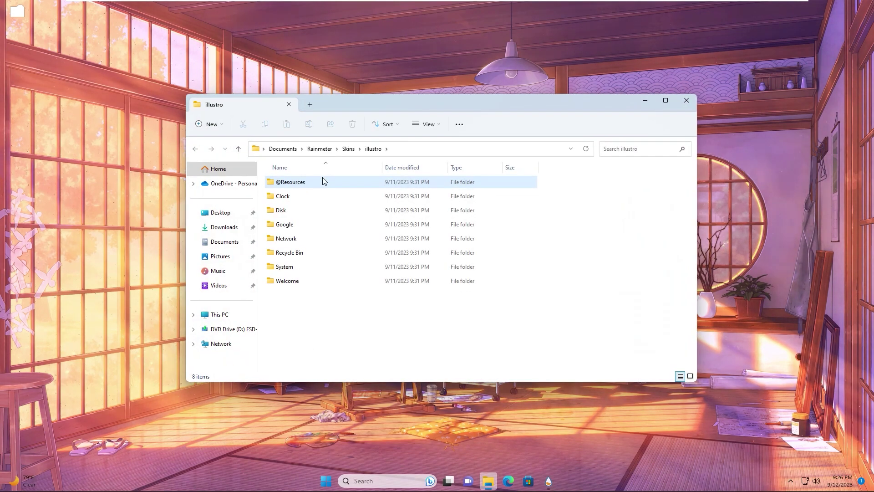
click(349, 151)
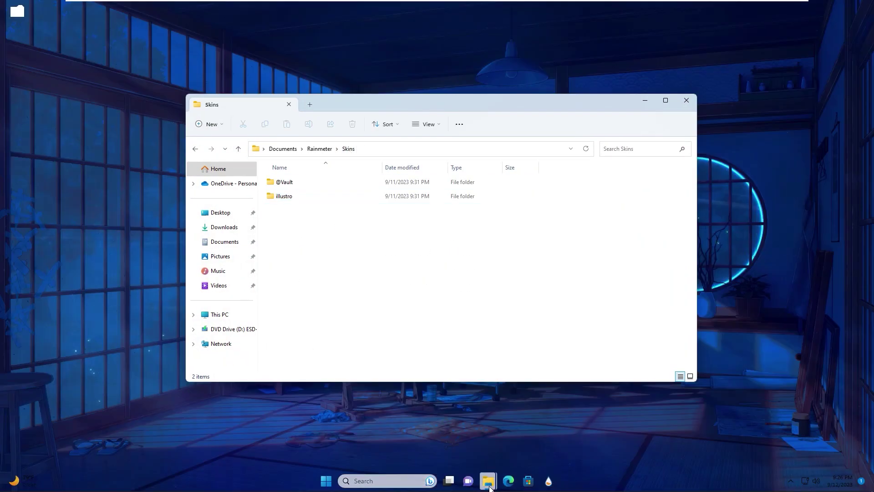
- Copy the five skin folders from the Skins rainmeter download folder
mouse_move(489, 487)
click(528, 437)
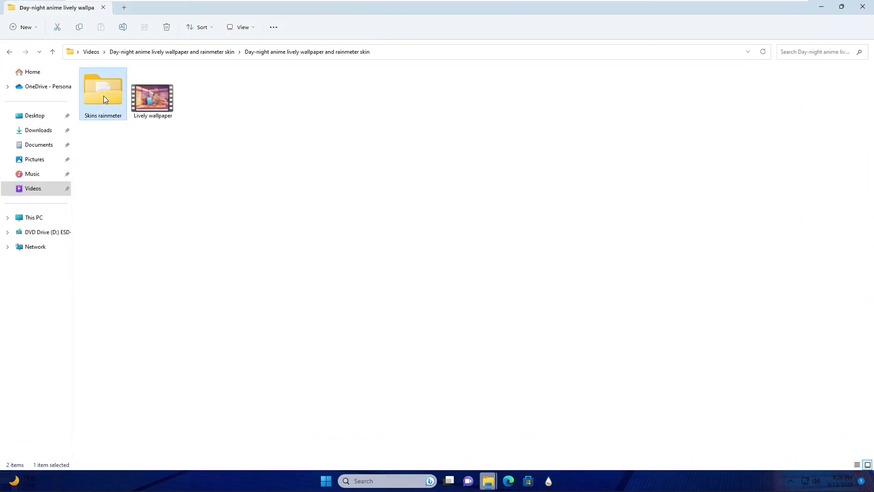
double_click(104, 100)
drag(102, 175, 322, 94)
right_click(200, 90)
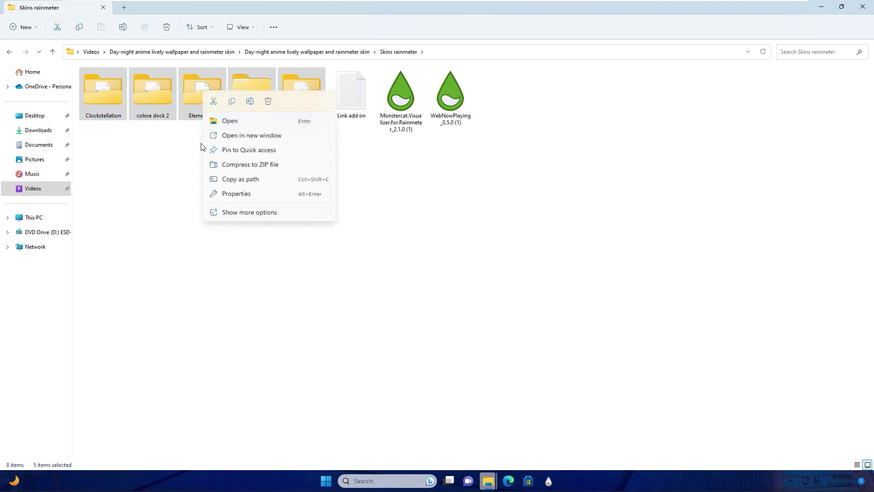
click(234, 216)
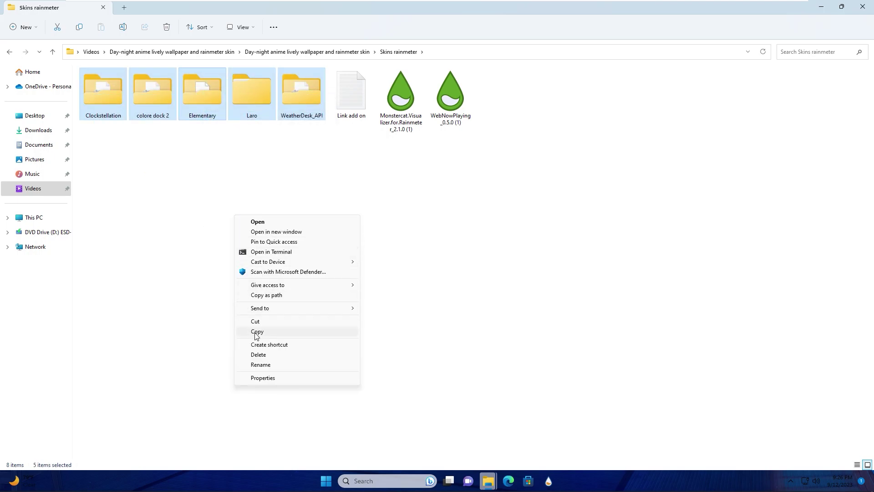
click(257, 332)
- Paste the five skin folders into Documents\Rainmeter\Skins
mouse_move(489, 482)
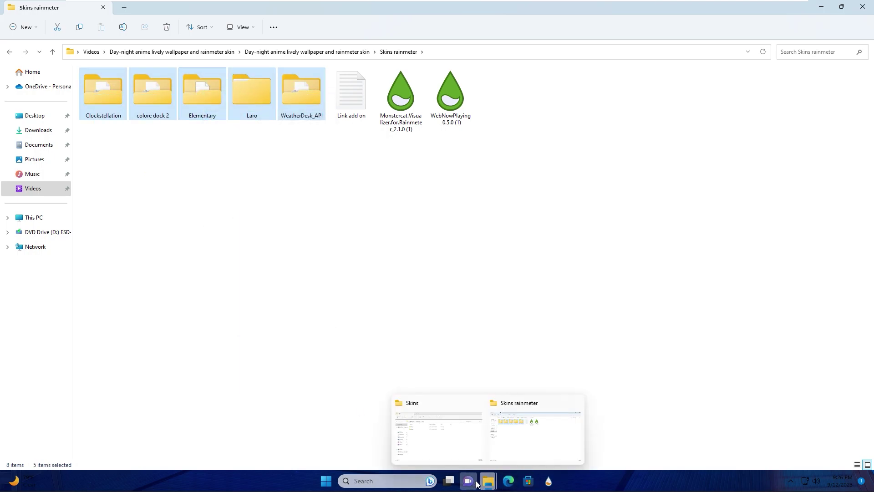
click(443, 430)
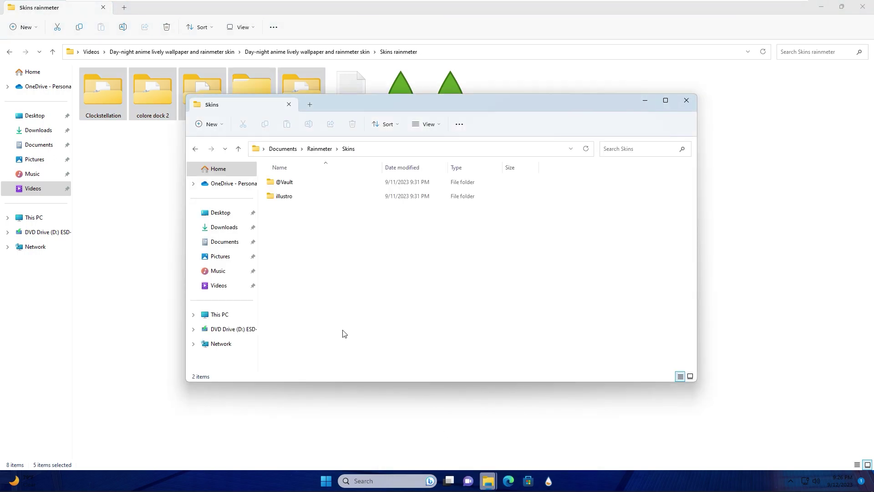
right_click(298, 227)
click(326, 359)
click(348, 292)
click(304, 308)
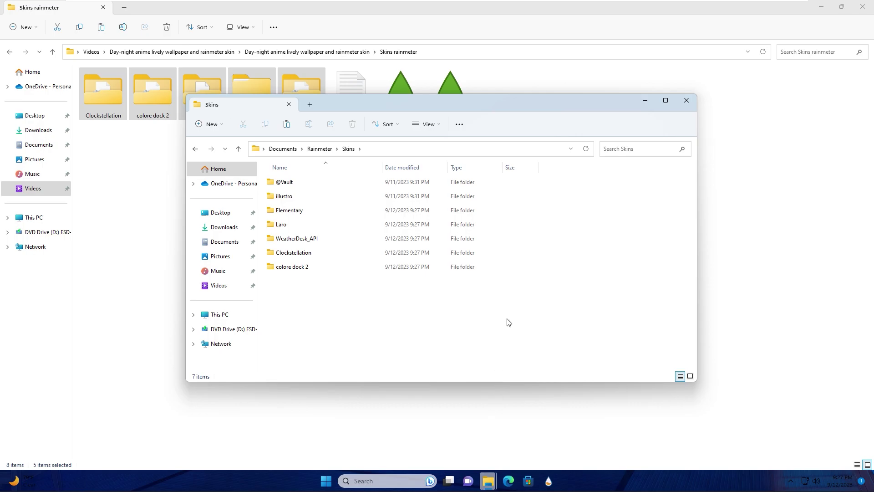
- Refresh all skins in Manage Rainmeter so the new skins are listed
mouse_move(546, 479)
click(547, 459)
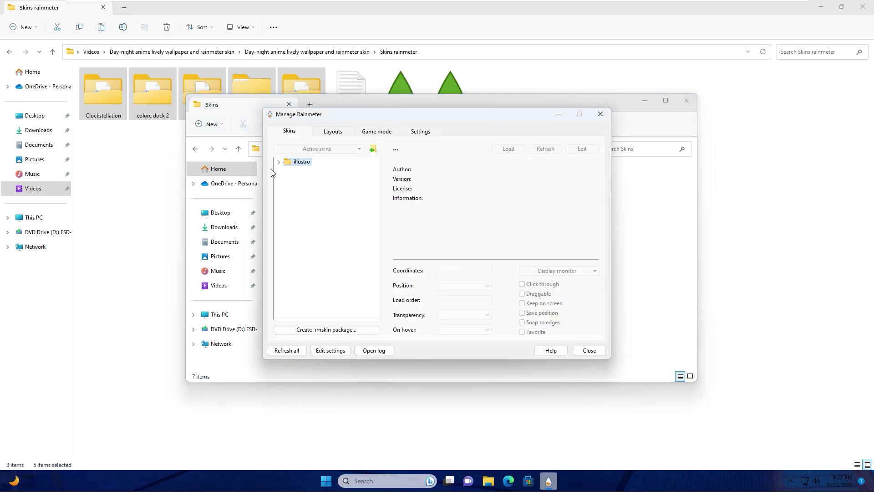
click(286, 351)
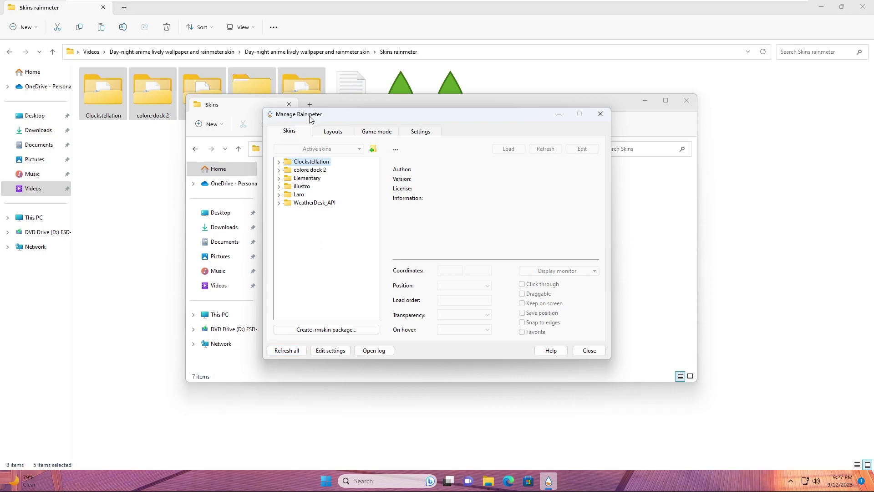
click(589, 350)
- Open the Link add on file in Notepad and copy its web store URL
click(639, 101)
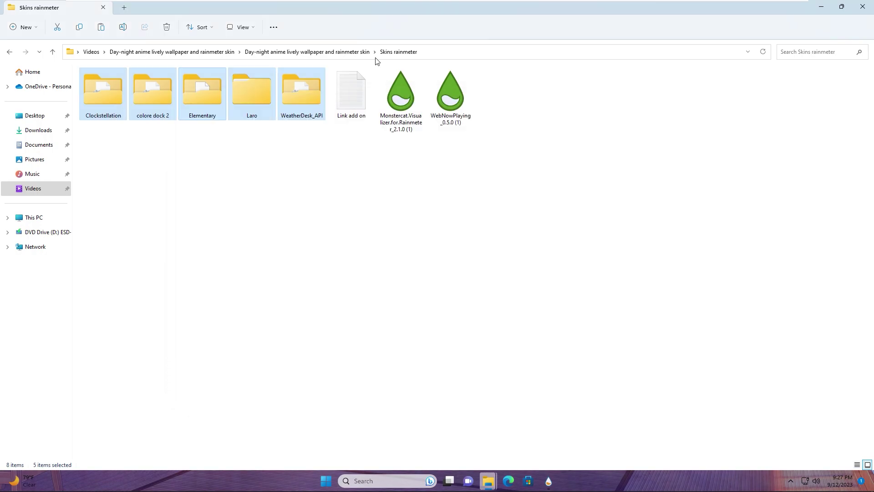
click(348, 173)
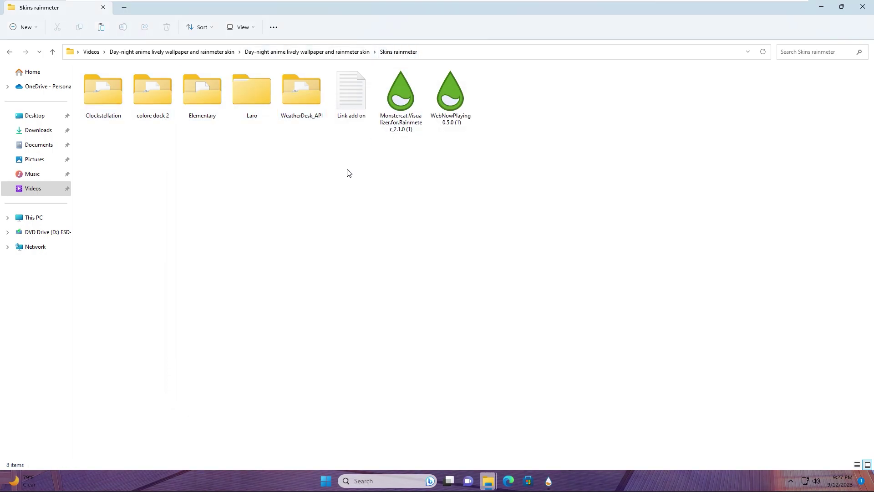
double_click(346, 108)
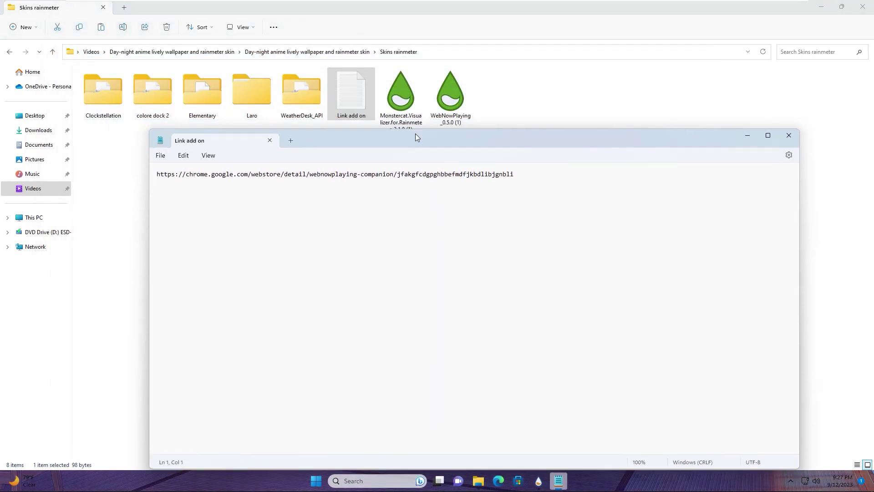
drag(415, 133, 413, 173)
click(539, 216)
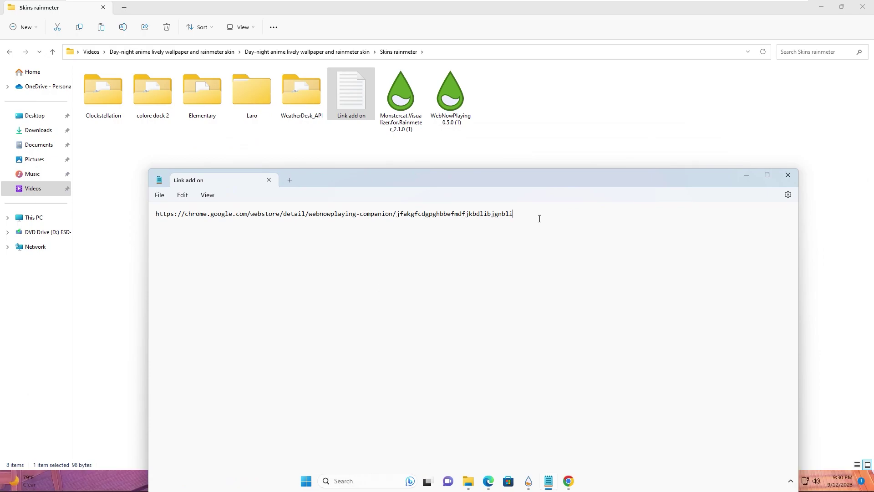
drag(539, 217, 162, 243)
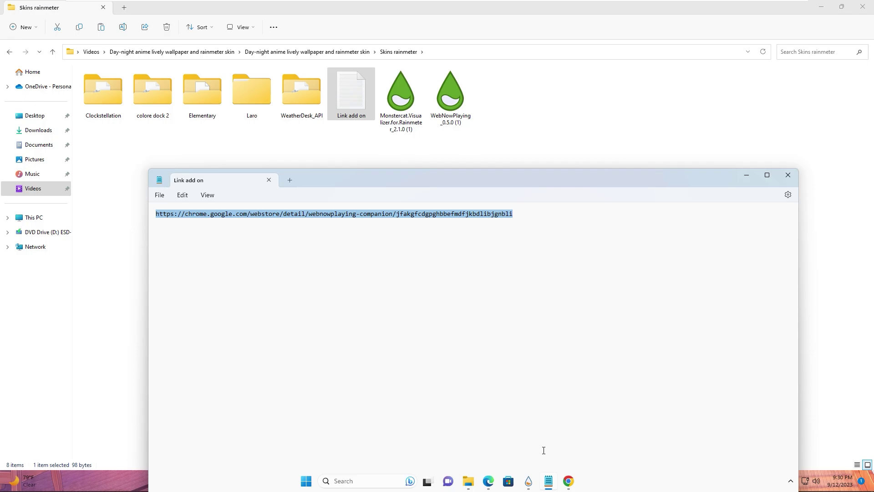
- Load the link in Edge and add the WebNowPlaying Redux extension, allowing other stores
click(484, 483)
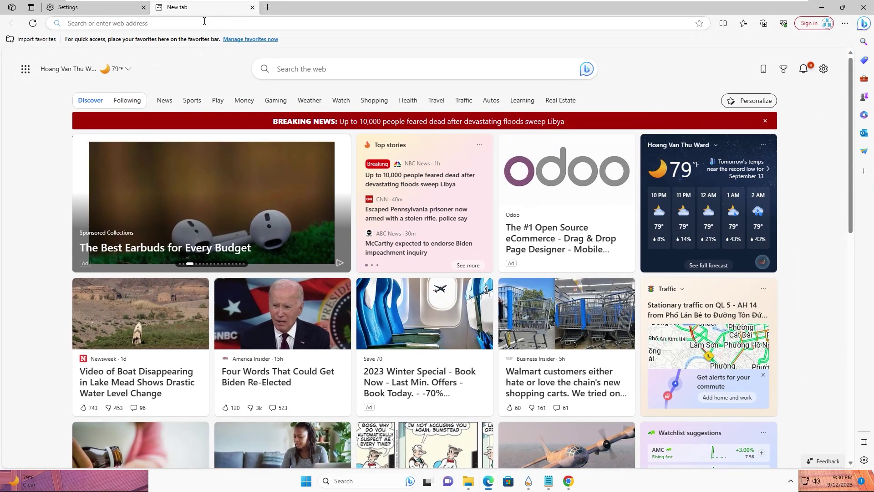
key(ctrl+v)
key(Return)
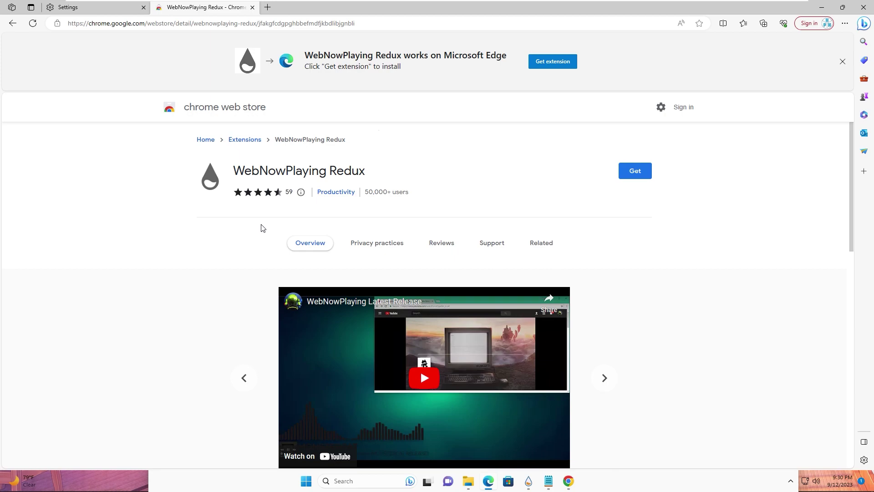
click(622, 178)
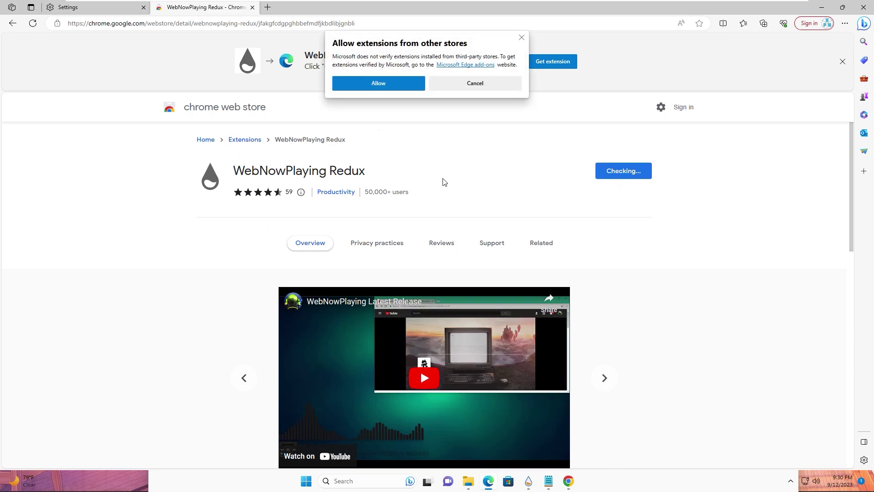
click(361, 84)
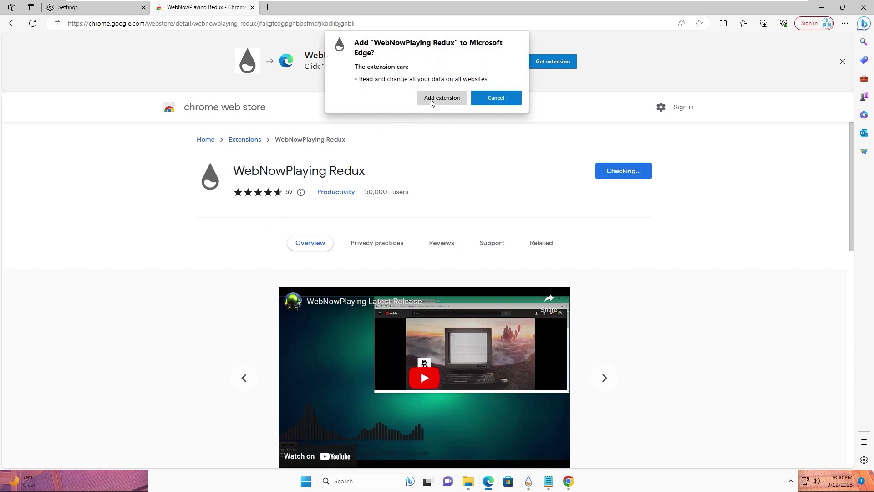
click(433, 96)
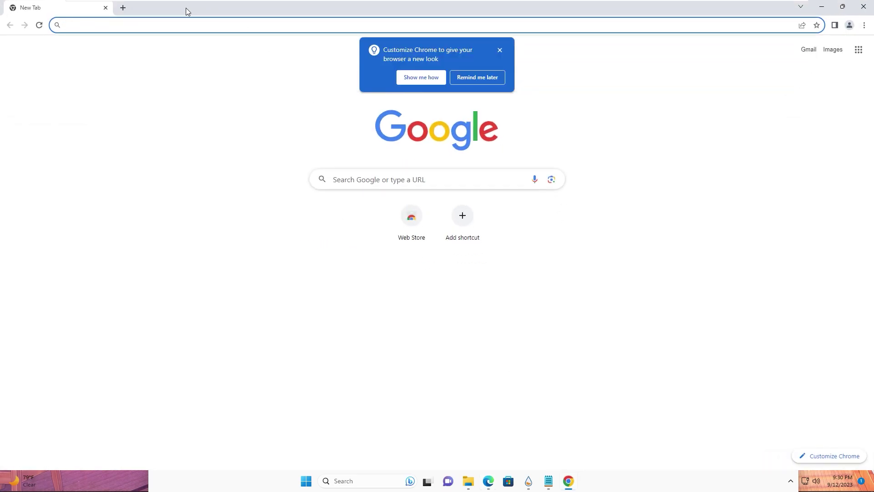
- Load the web store link in Chrome, add WebNowPlaying Redux, then close Chrome
click(176, 25)
key(ctrl+v)
key(Return)
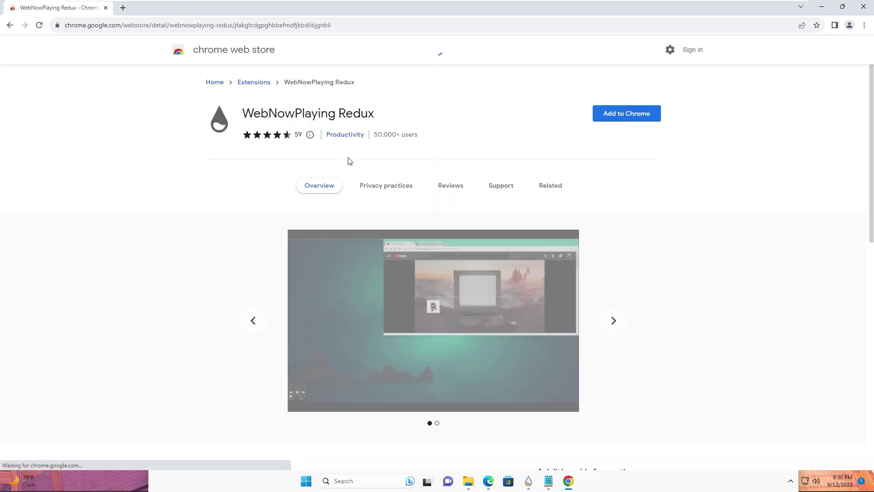
click(616, 117)
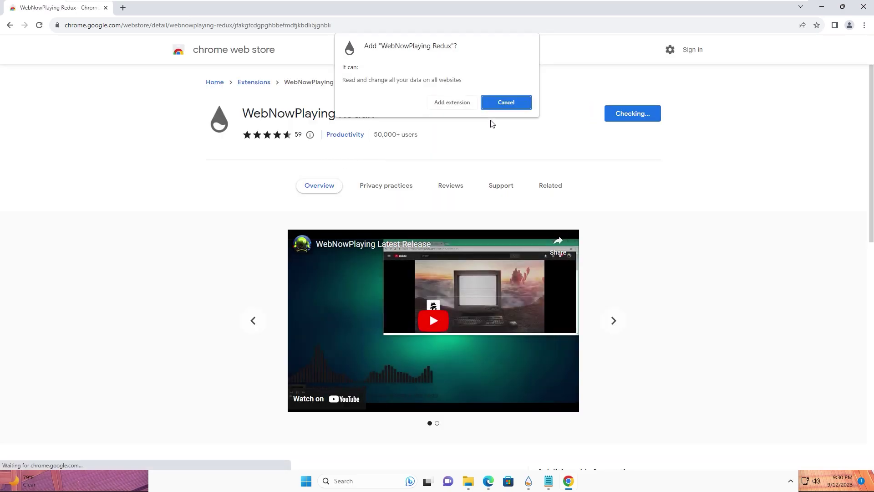
click(441, 106)
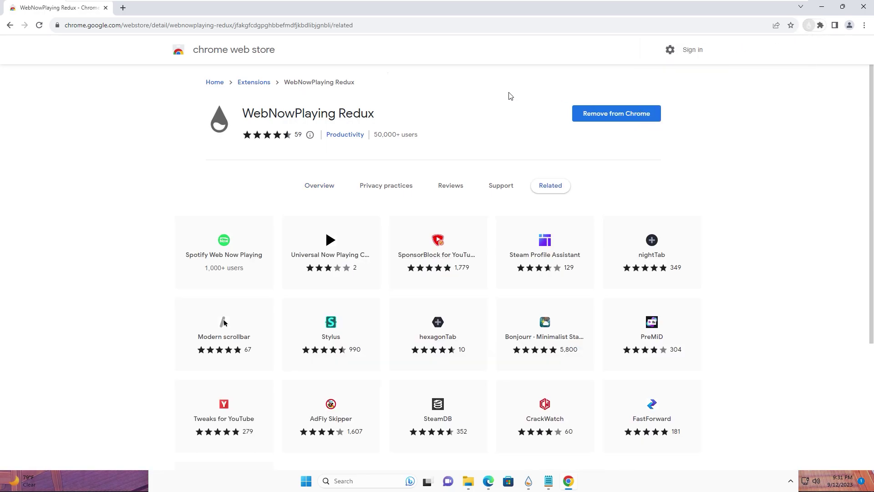
click(865, 10)
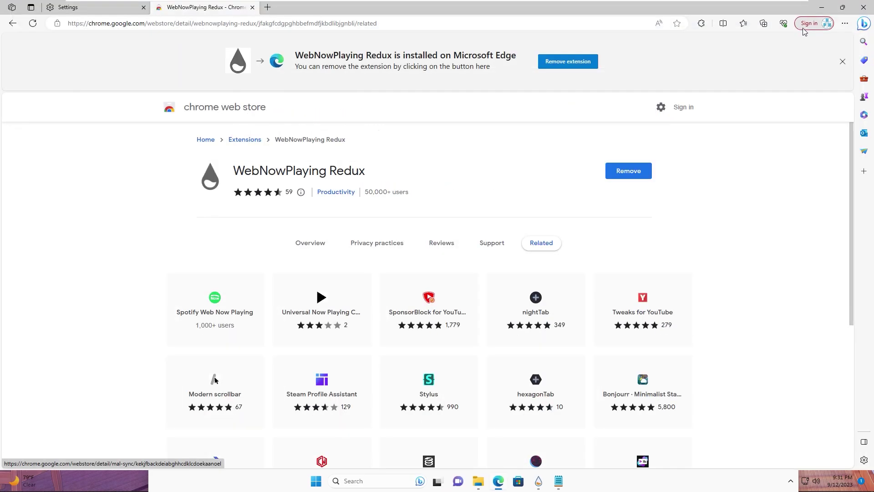
- Install the Monstercat Visualizer and WebNowPlaying .rmskin packages, unloading the Monstercat setup splash
click(864, 7)
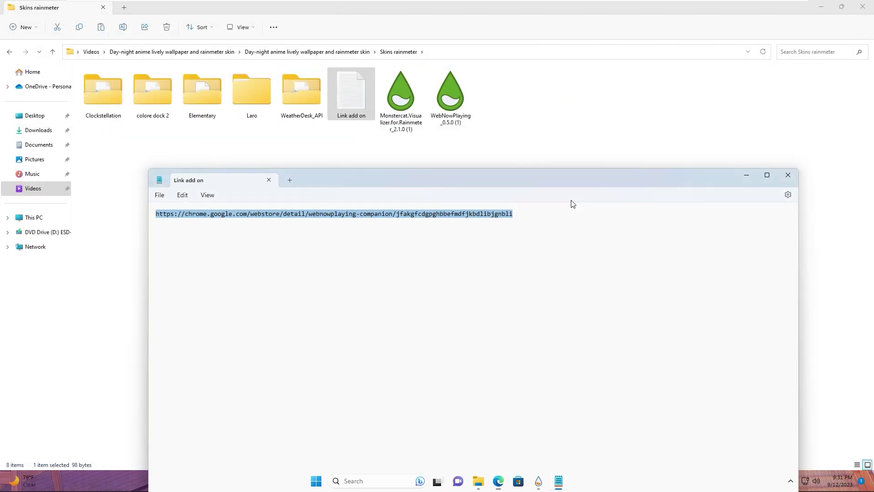
double_click(398, 94)
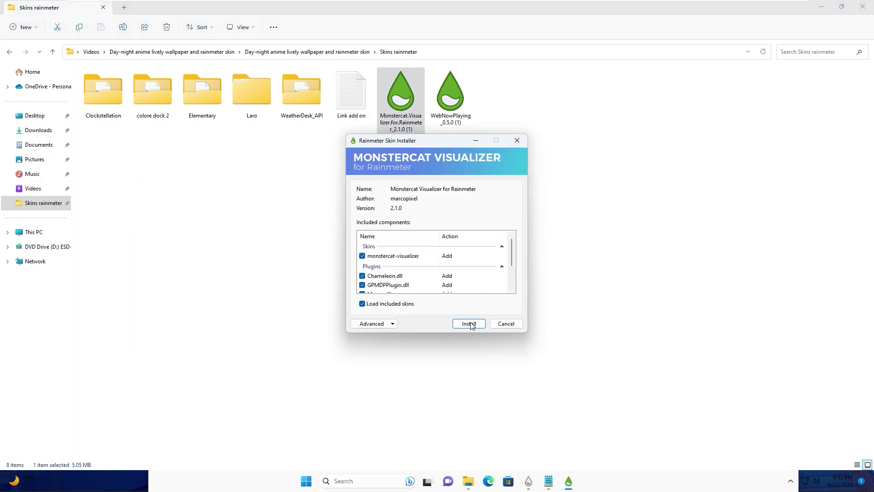
click(470, 325)
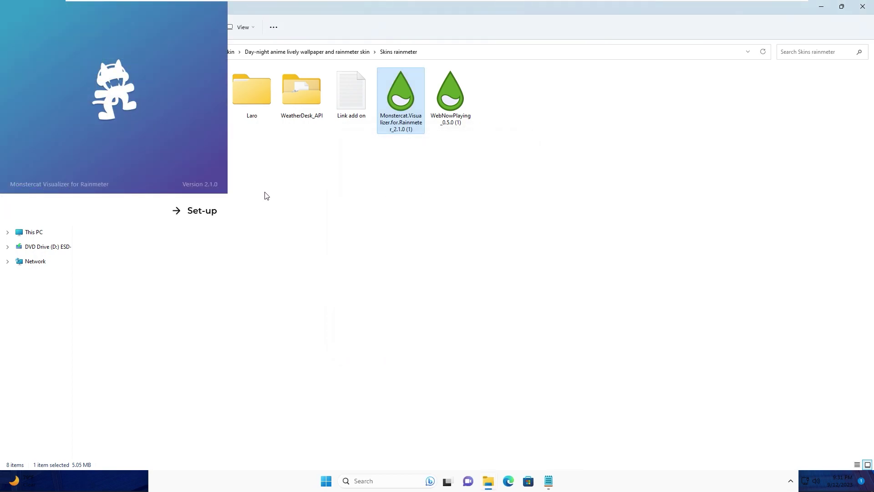
right_click(145, 170)
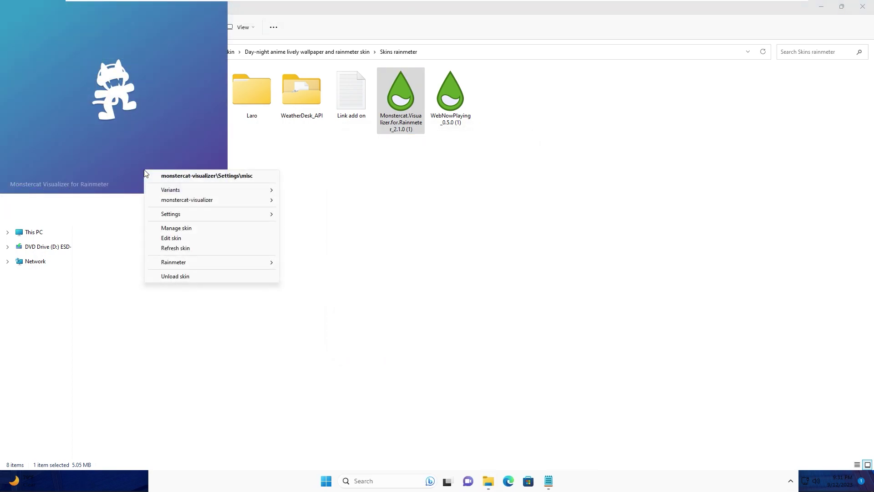
click(173, 277)
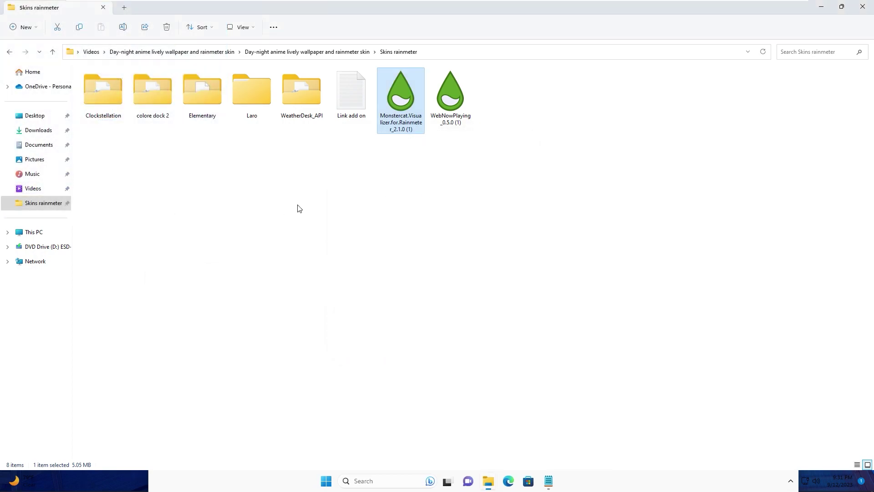
double_click(452, 97)
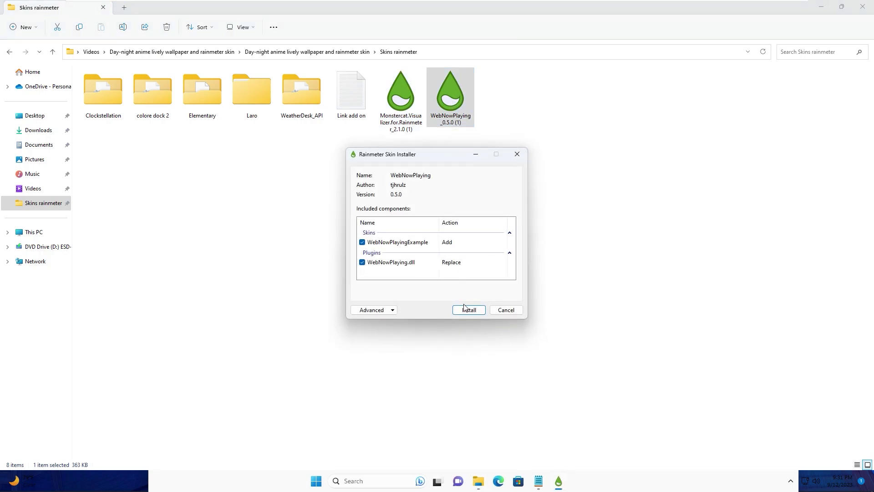
click(466, 309)
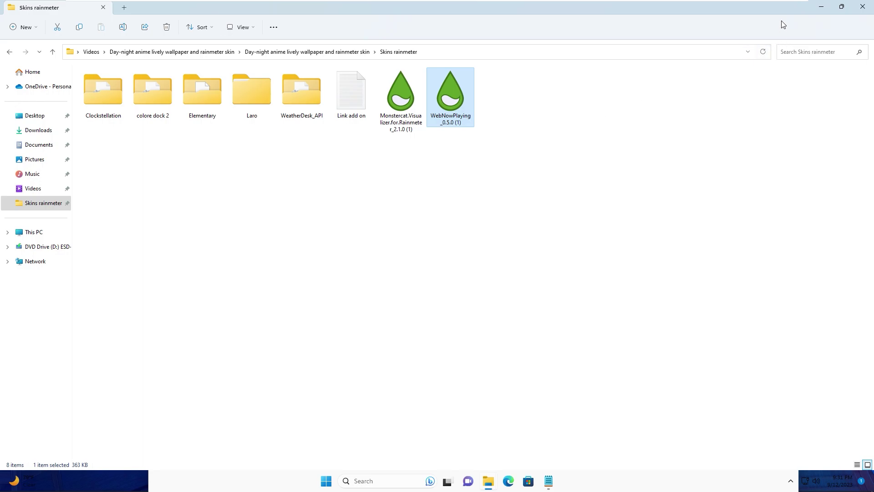
- Load Clockstellation.ini and drag the clock onto the wallpaper's round window
click(821, 7)
click(790, 481)
click(755, 435)
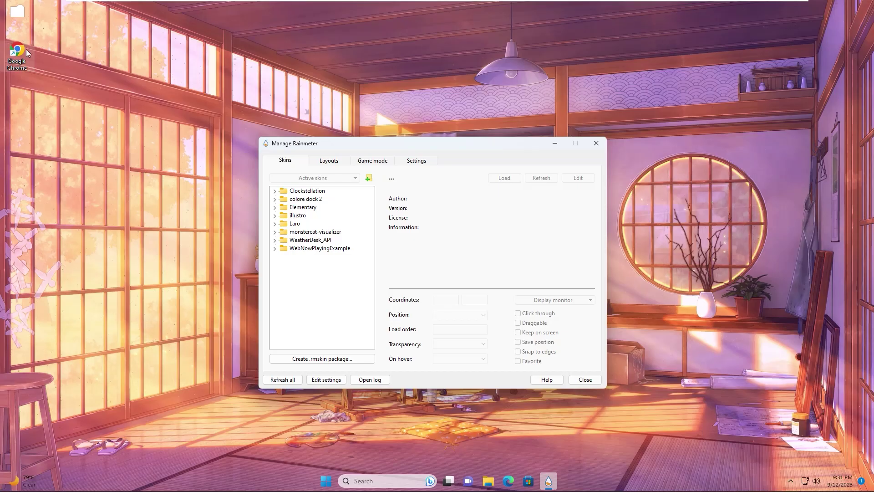
drag(20, 50, 18, 18)
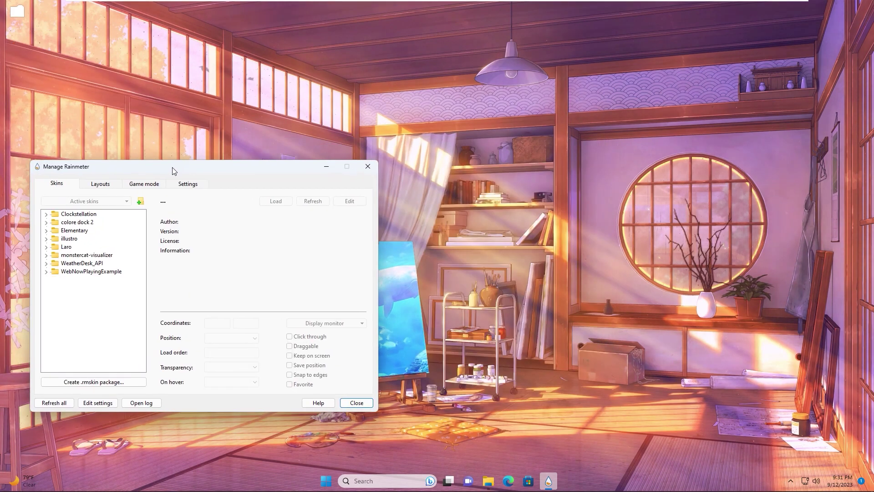
click(46, 214)
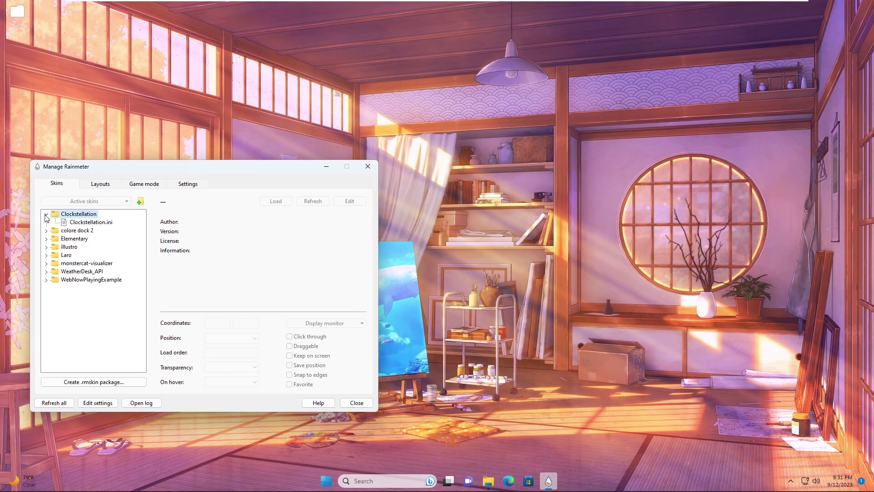
double_click(91, 222)
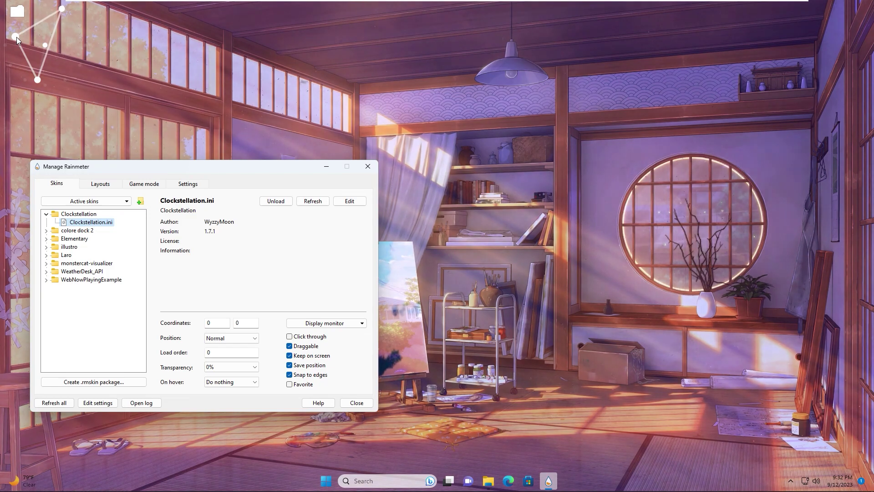
drag(17, 36, 662, 216)
- Set Clockstellation to On desktop, centre it in the window, and enable Click through
click(230, 337)
click(228, 379)
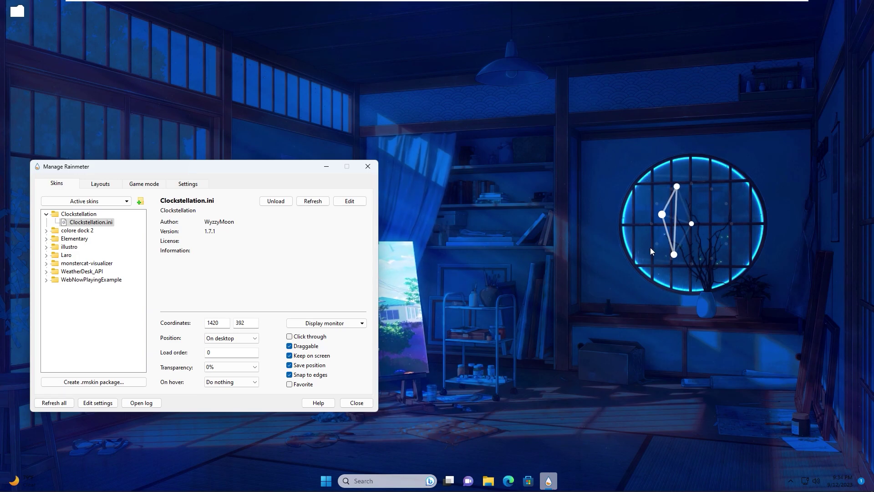
click(691, 221)
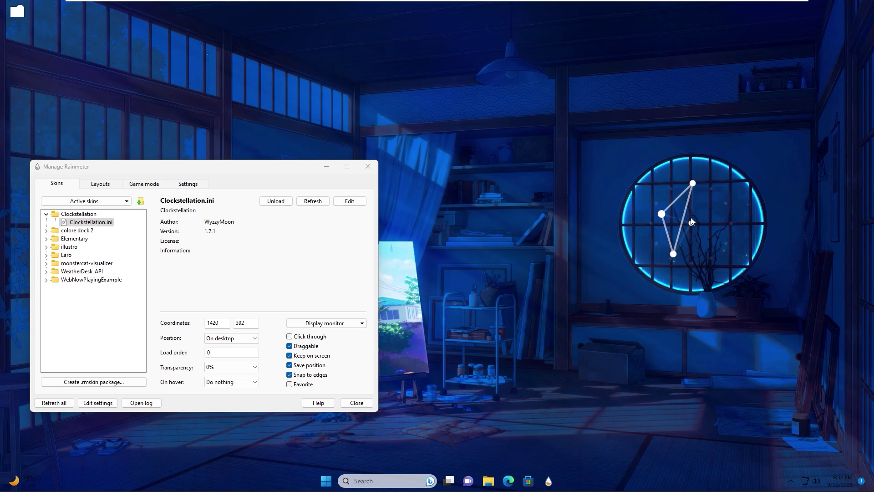
drag(691, 221, 693, 223)
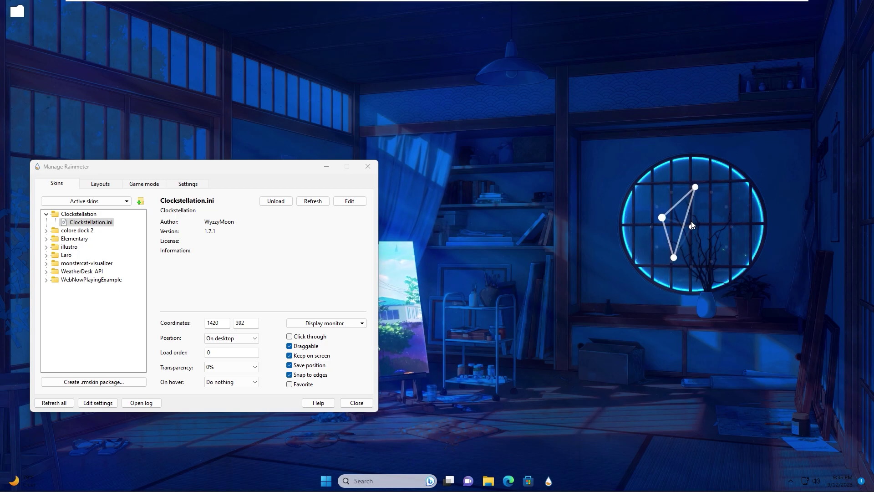
click(290, 337)
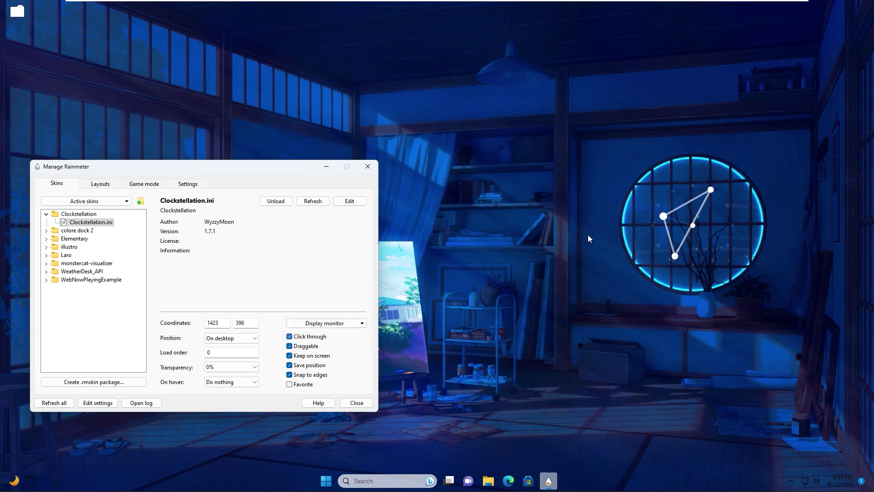
click(698, 218)
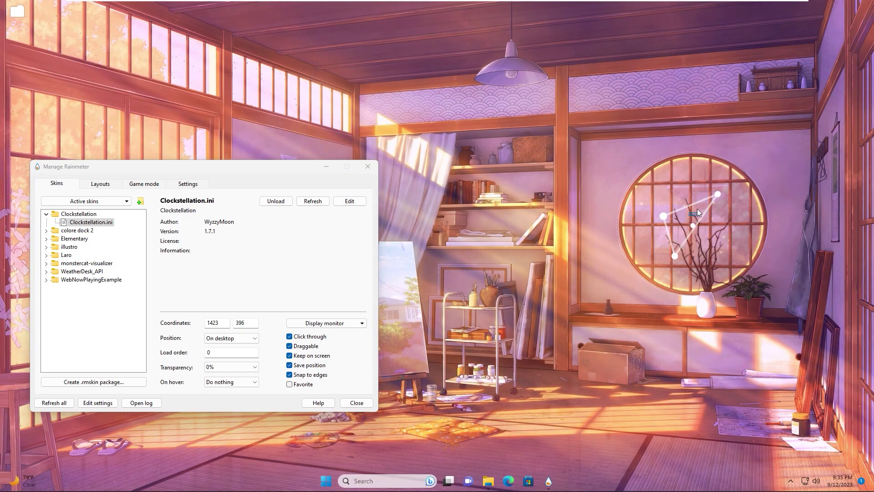
- Set the colore dock 2 chrome.ini and This PC.ini icons to On desktop
click(46, 231)
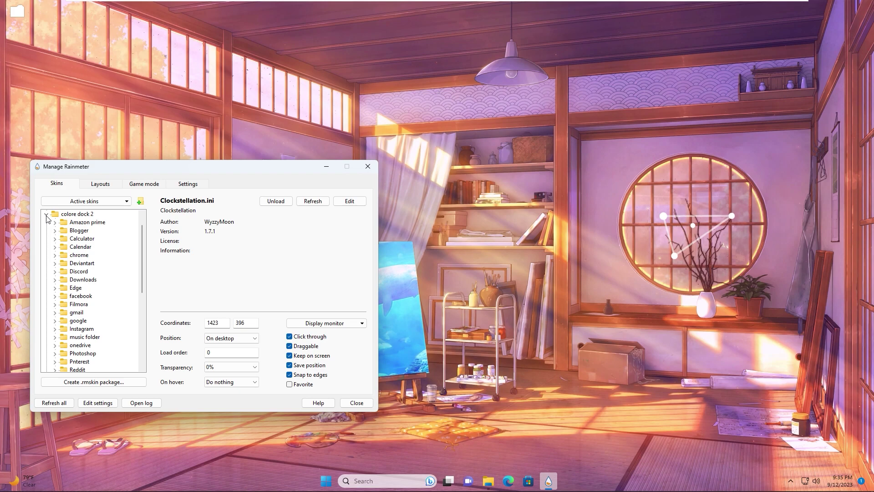
click(55, 255)
click(89, 263)
click(219, 339)
click(219, 347)
scroll(82, 291, down, 5)
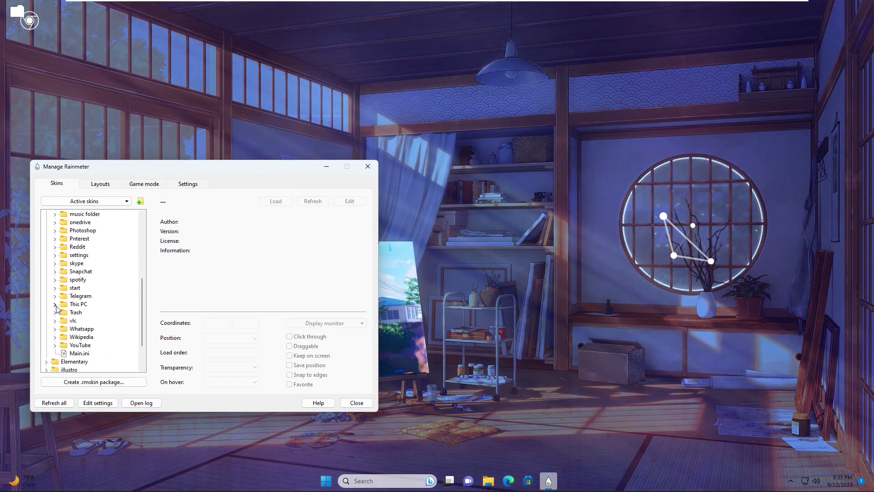
click(55, 304)
click(91, 312)
click(231, 338)
click(220, 348)
- Set the colore dock 2 settings.ini and Edge.ini icons to On desktop
scroll(54, 255, down, 1)
click(55, 231)
right_click(93, 240)
key(Escape)
click(231, 337)
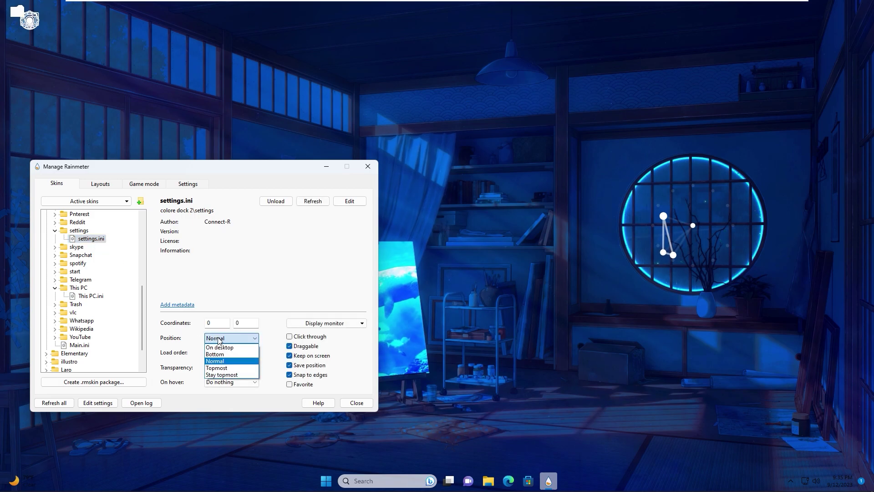
click(218, 348)
scroll(54, 250, up, 5)
click(56, 263)
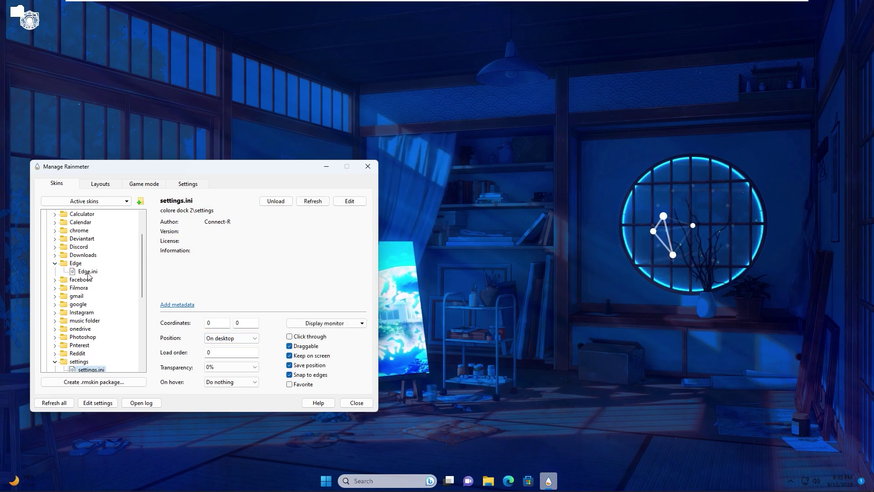
right_click(89, 272)
key(Escape)
click(230, 338)
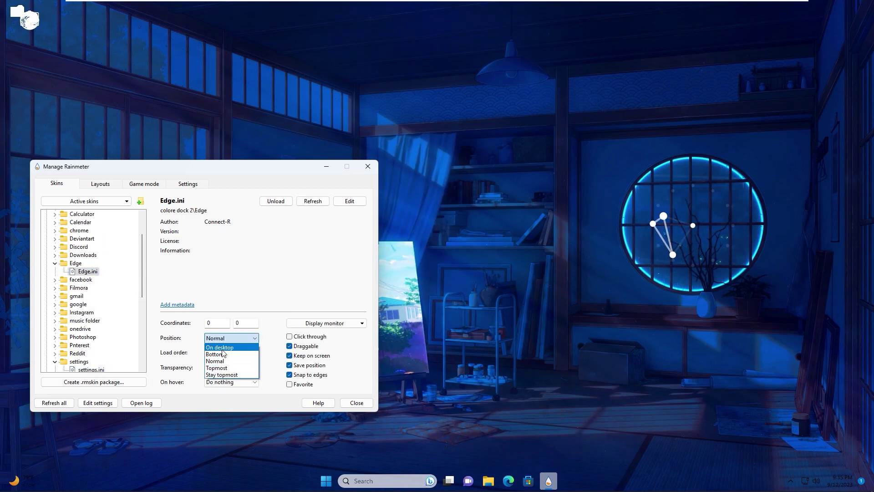
click(218, 345)
mouse_move(94, 22)
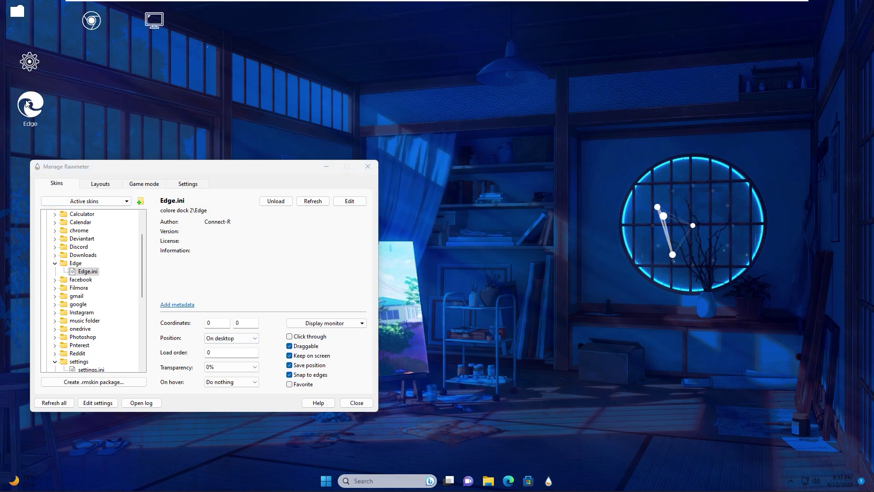
drag(105, 166, 114, 180)
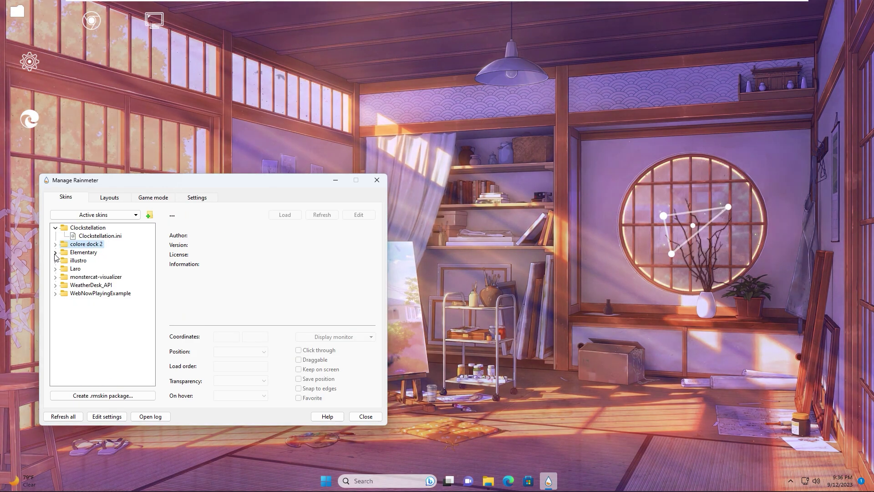
- Load Elementary's time-hms.ini seconds clock, move it mid-screen and set it On desktop
click(56, 253)
click(64, 262)
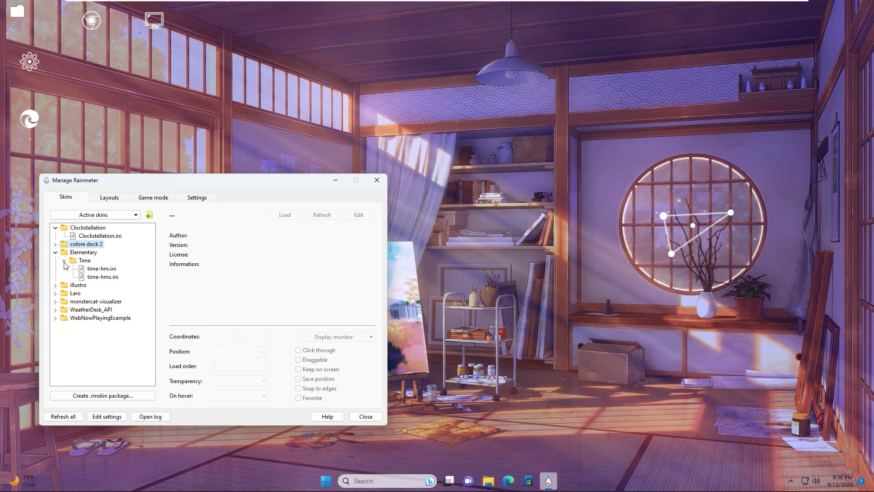
right_click(95, 269)
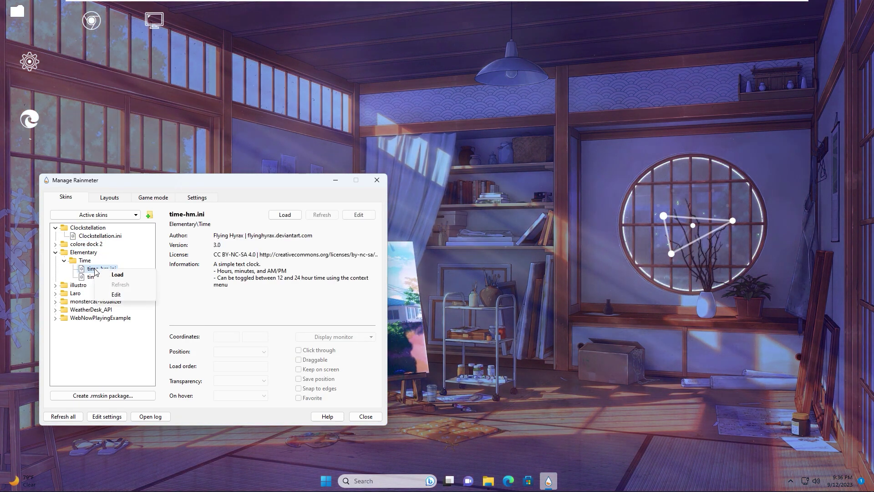
click(117, 276)
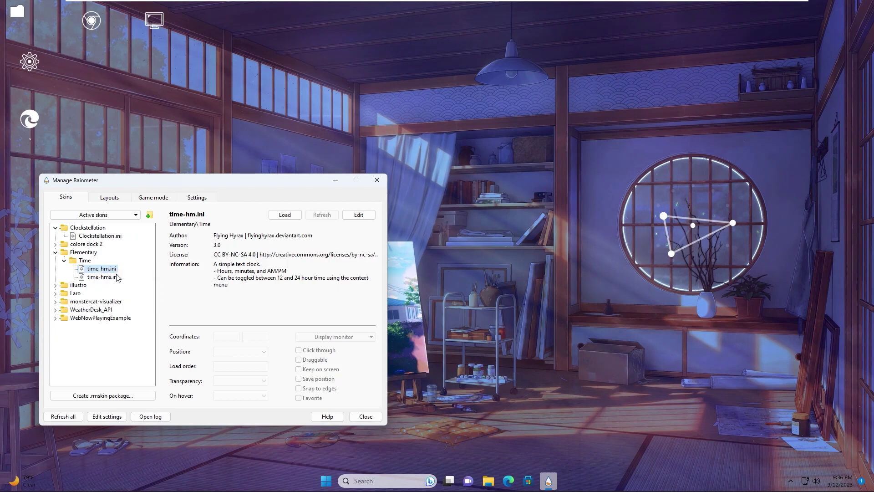
right_click(92, 277)
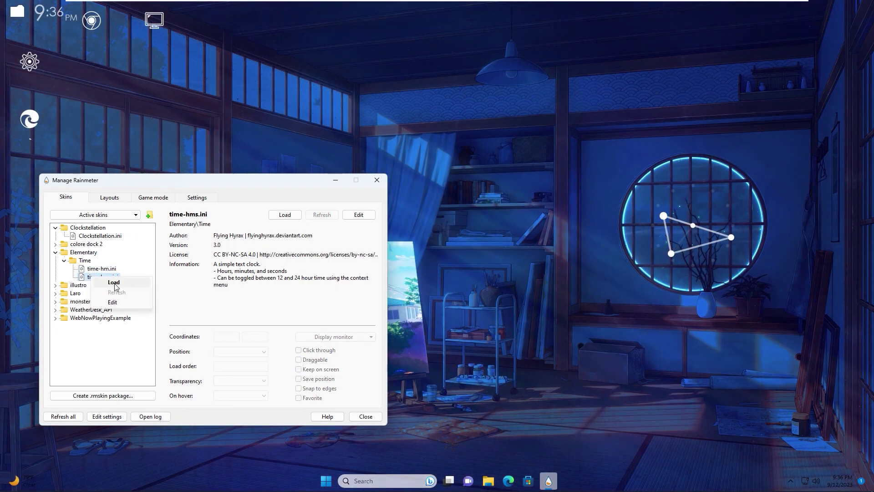
click(115, 284)
drag(53, 15, 443, 241)
click(223, 352)
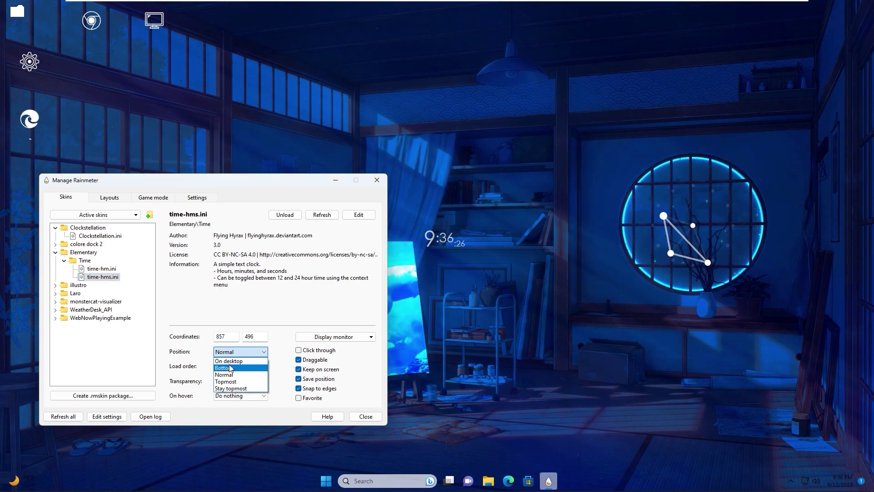
click(228, 389)
- Load the Laro Date.ini skin and set it to On desktop
click(55, 294)
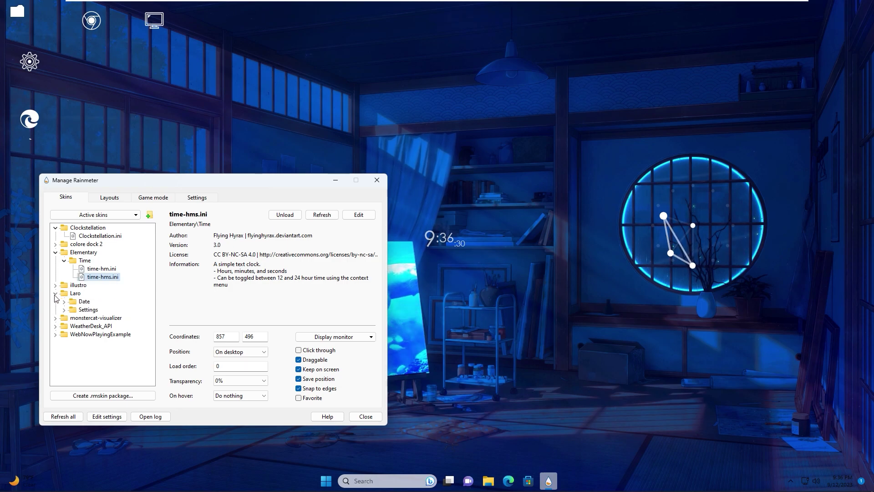
click(64, 301)
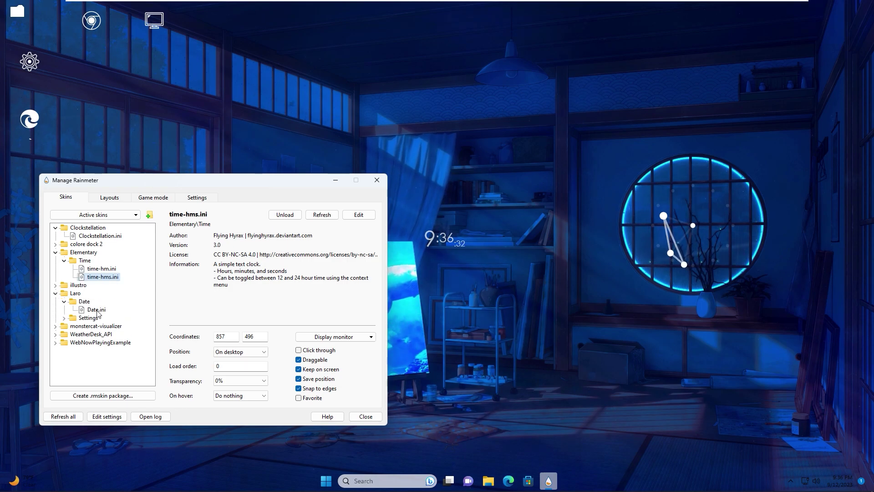
right_click(97, 310)
click(119, 315)
click(241, 352)
click(228, 390)
- Place the September date at the screen centre with the seconds clock just beneath
drag(129, 75, 398, 207)
drag(229, 183, 179, 277)
drag(409, 210, 393, 191)
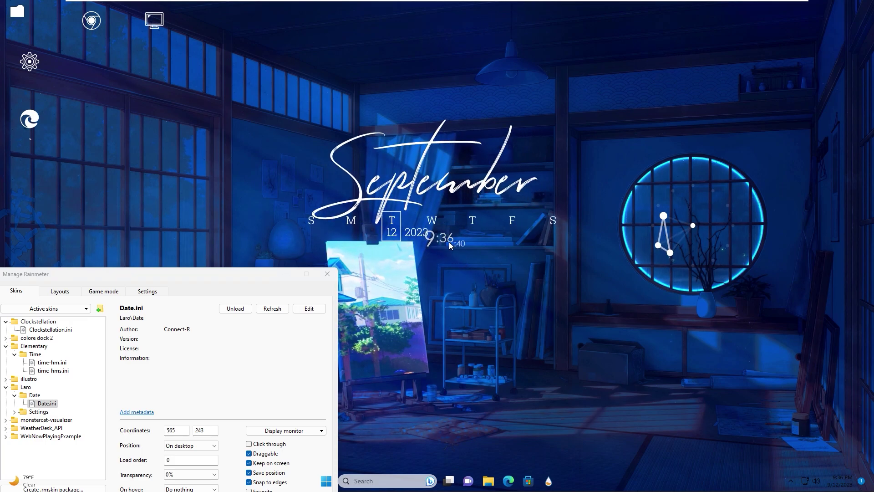
drag(505, 290, 526, 315)
mouse_move(394, 175)
mouse_down()
mouse_move(414, 188)
mouse_move(404, 185)
mouse_up()
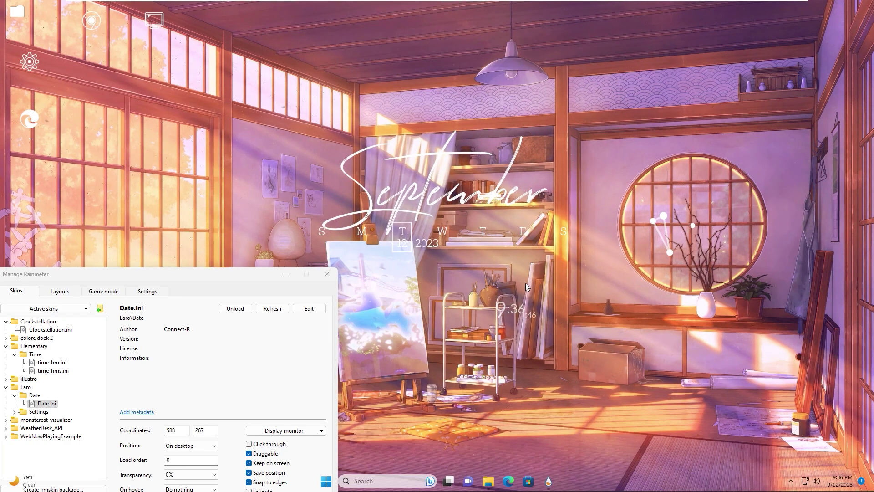
drag(509, 305, 460, 263)
- Load the monstercat visualizer.ini skin and set it to On desktop
drag(181, 281, 219, 133)
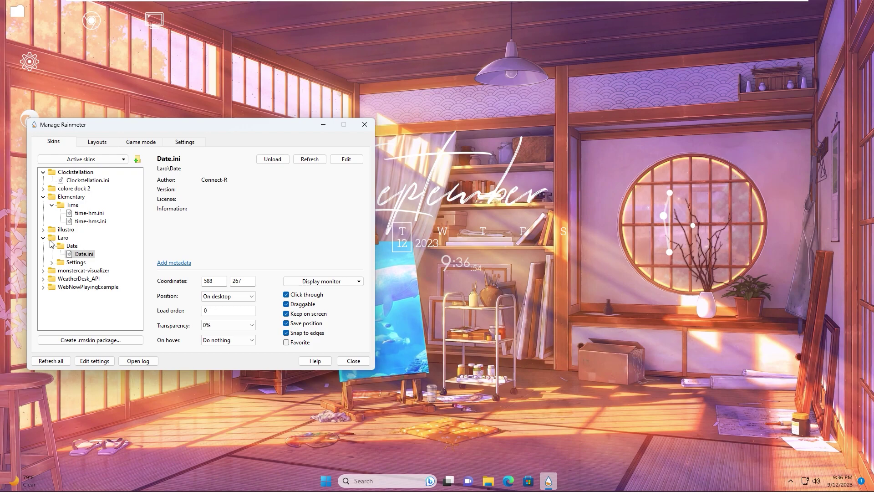
click(86, 222)
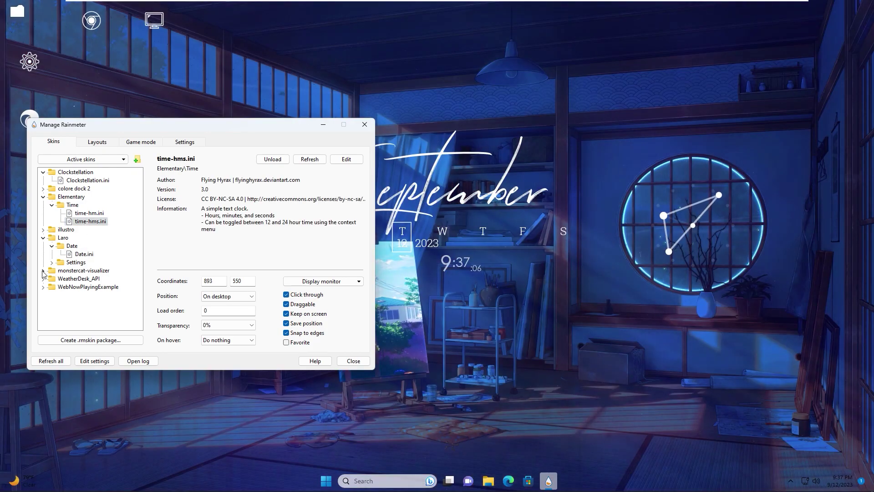
click(43, 271)
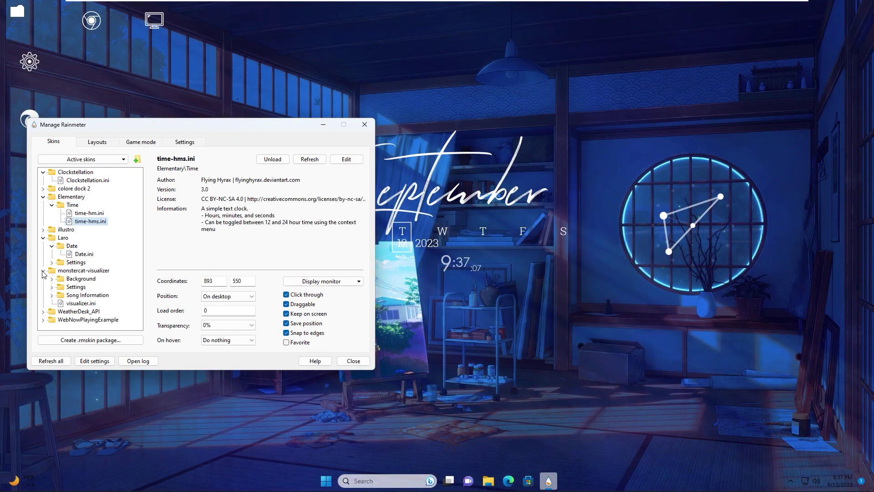
click(77, 303)
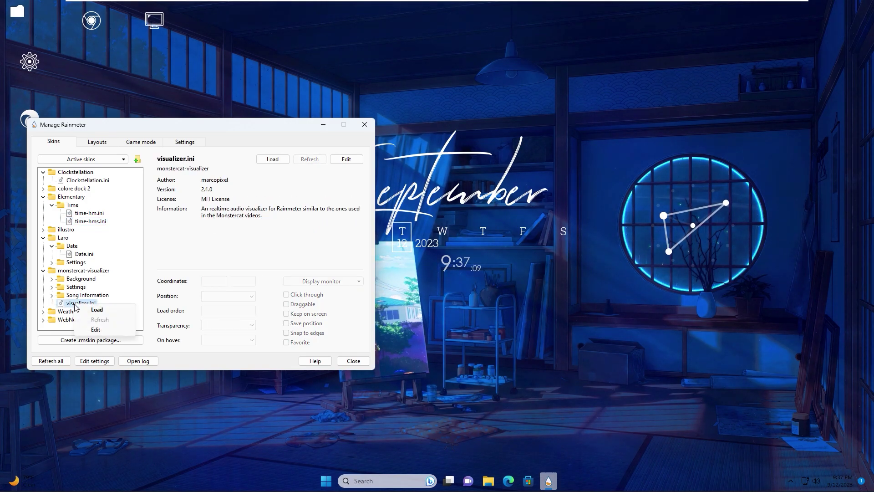
double_click(79, 303)
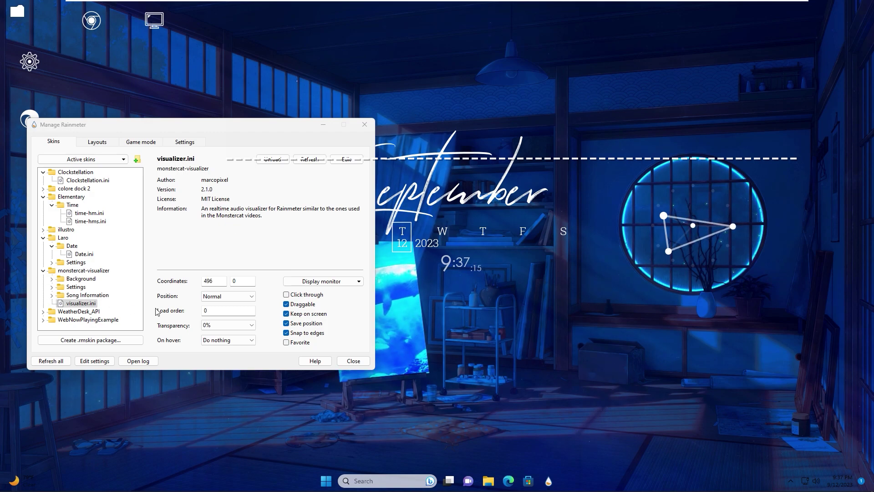
click(213, 297)
click(214, 336)
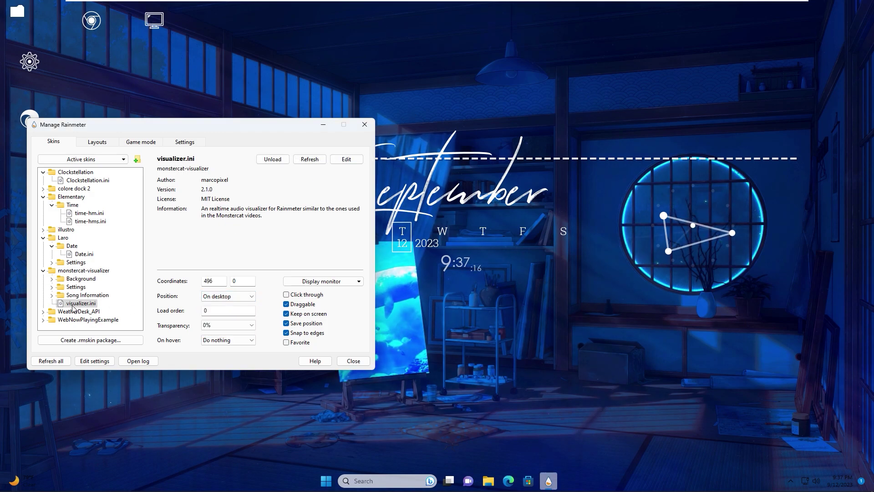
- Load Song Information Left.ini, drag it down near the easel, and set it On desktop
click(51, 296)
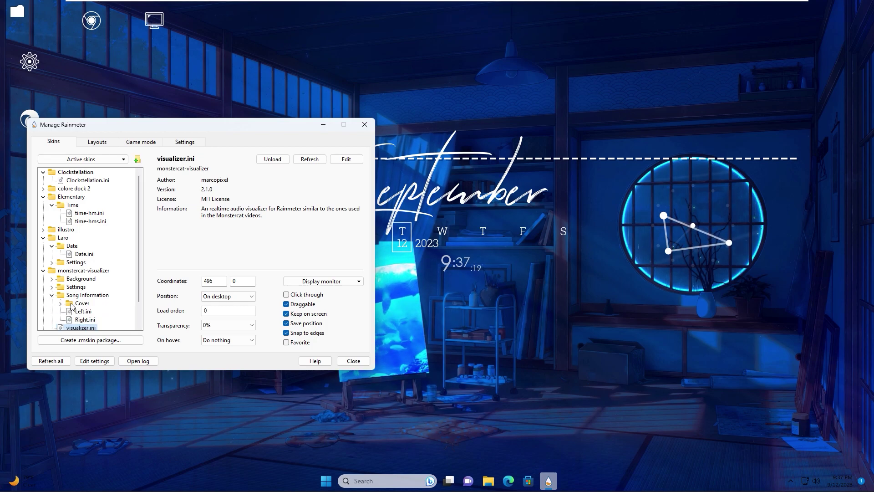
scroll(71, 307, down, 1)
click(83, 286)
double_click(82, 287)
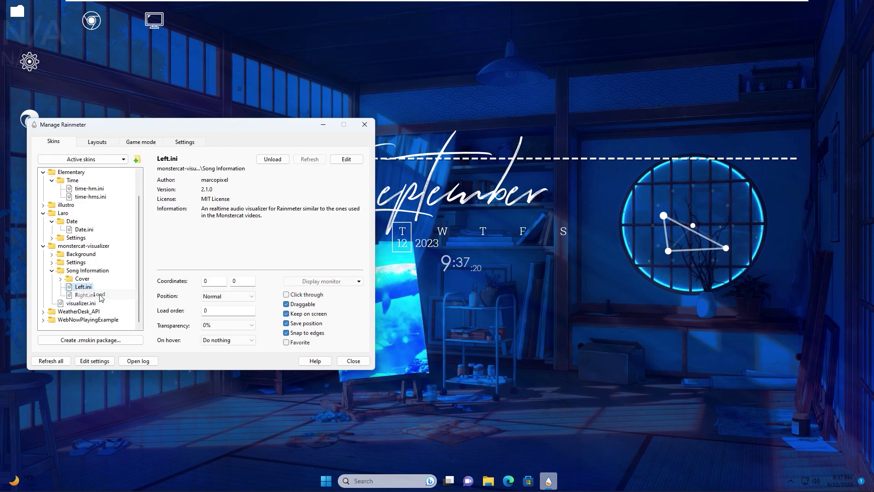
click(53, 41)
drag(13, 38, 291, 396)
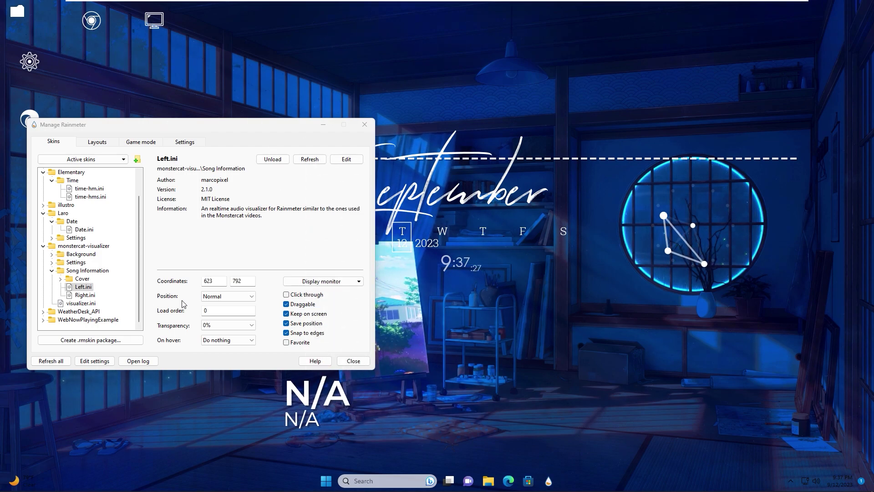
click(227, 296)
click(223, 334)
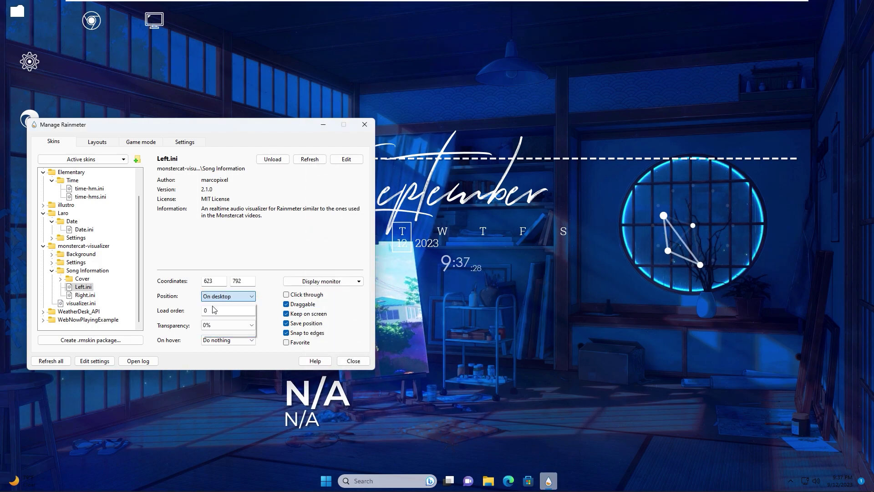
- Load the visualizer's general settings and scale the visualizer to 0.20 and song info to 0.24
click(52, 262)
right_click(79, 281)
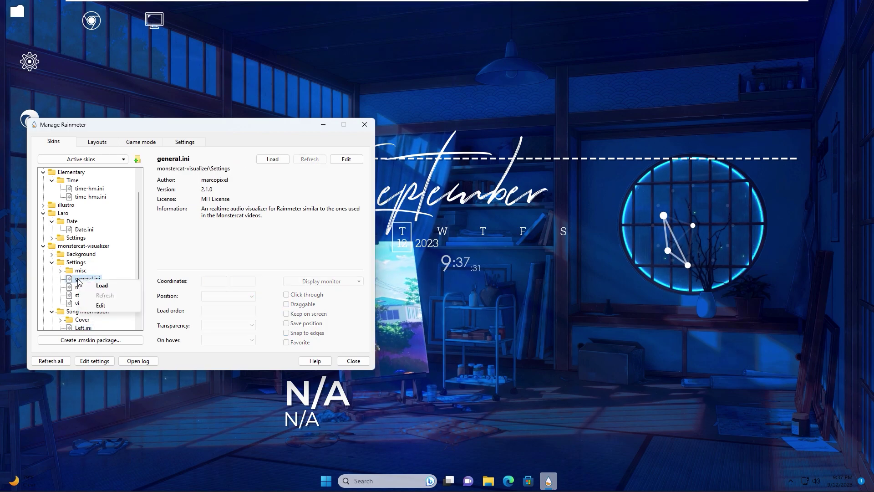
click(101, 286)
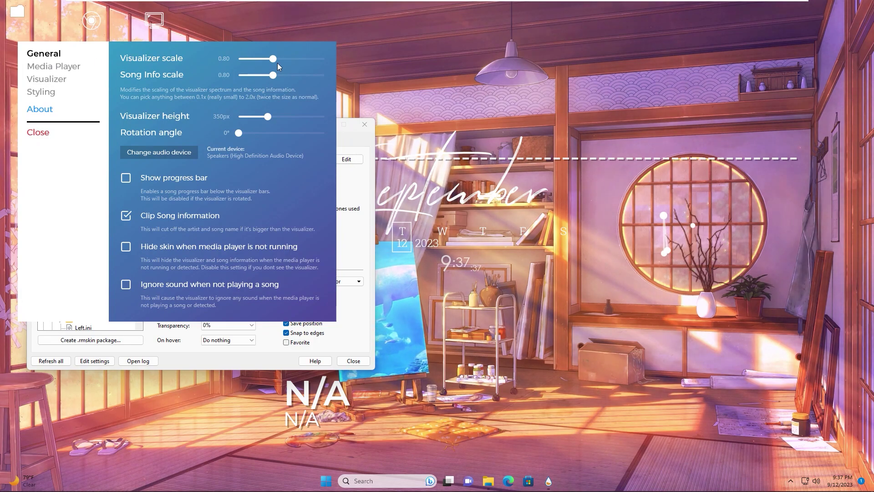
click(247, 63)
drag(276, 78, 249, 79)
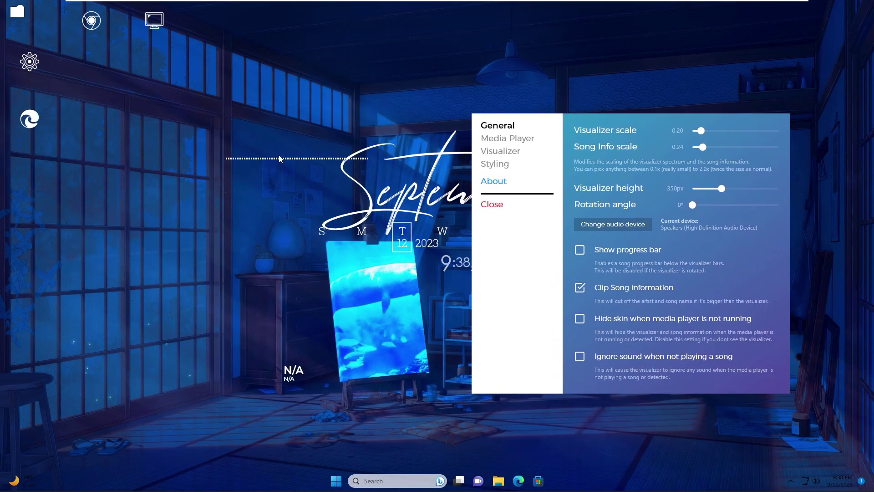
- Move the visualizer bars and song info to the lower left, then show the Media Player choices
drag(279, 158, 117, 381)
drag(293, 379, 98, 405)
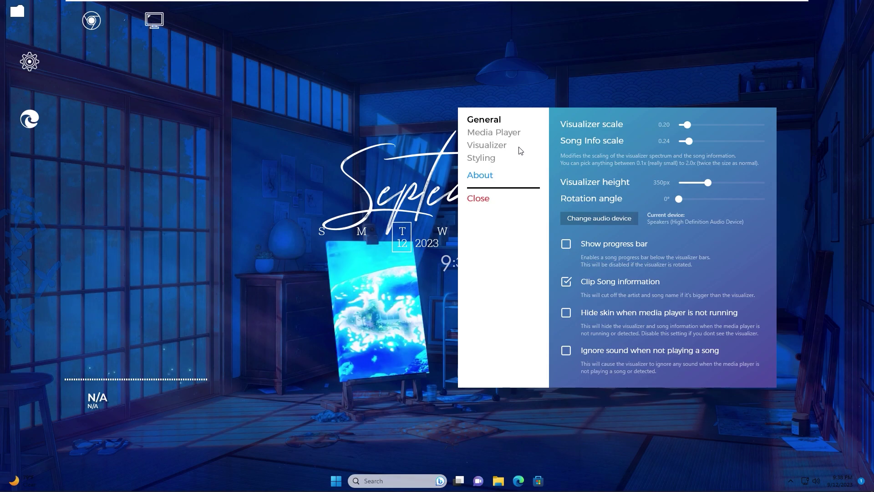
click(485, 145)
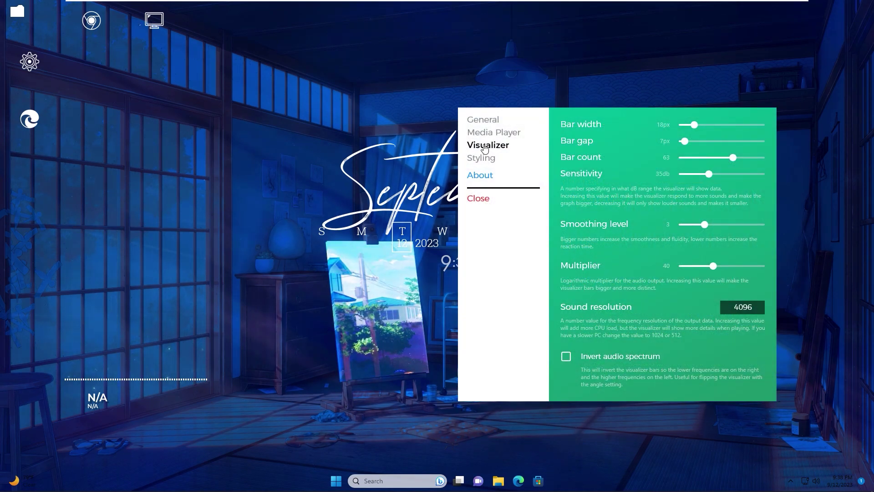
click(490, 132)
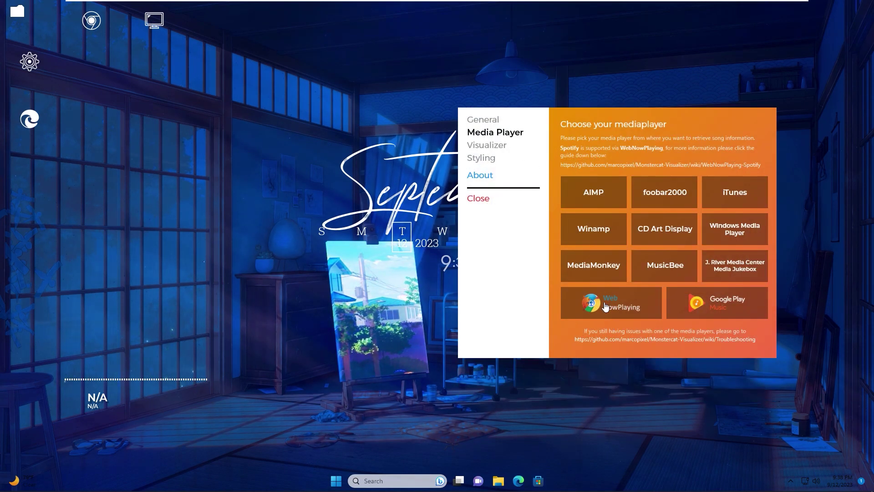
- Choose WebNowPlaying as the song source and allow Rainmeter through the Windows firewall
click(605, 306)
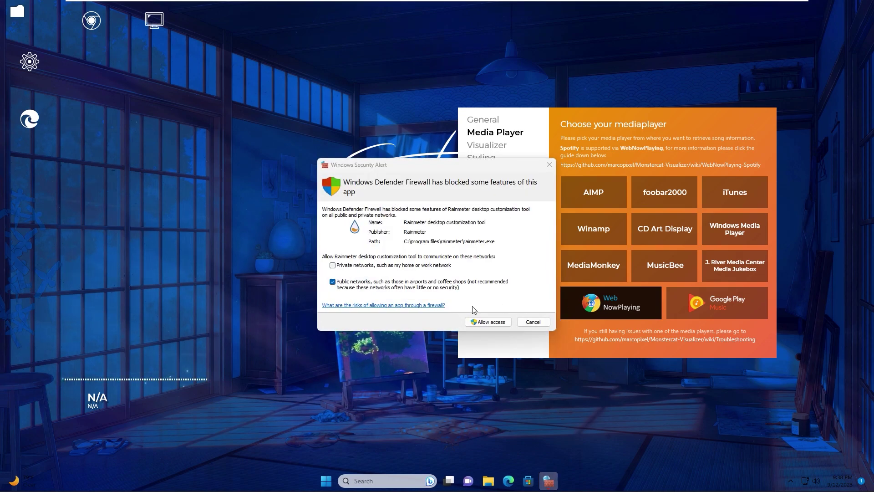
click(479, 322)
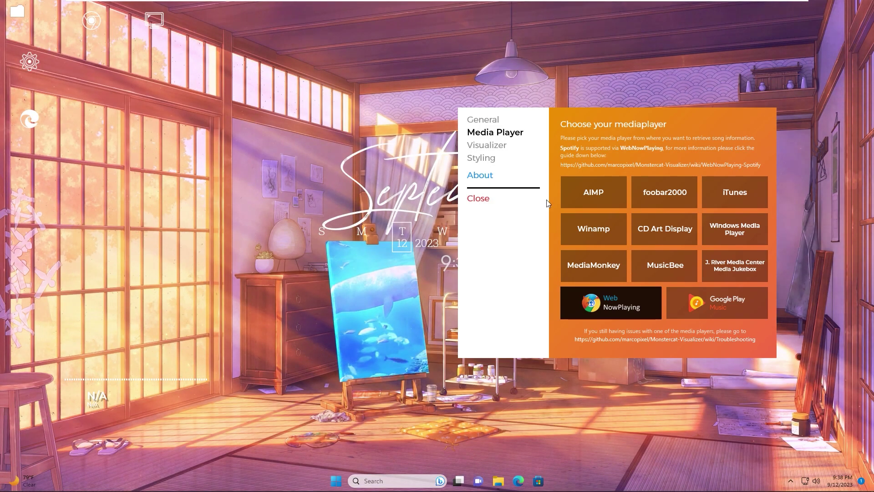
click(483, 120)
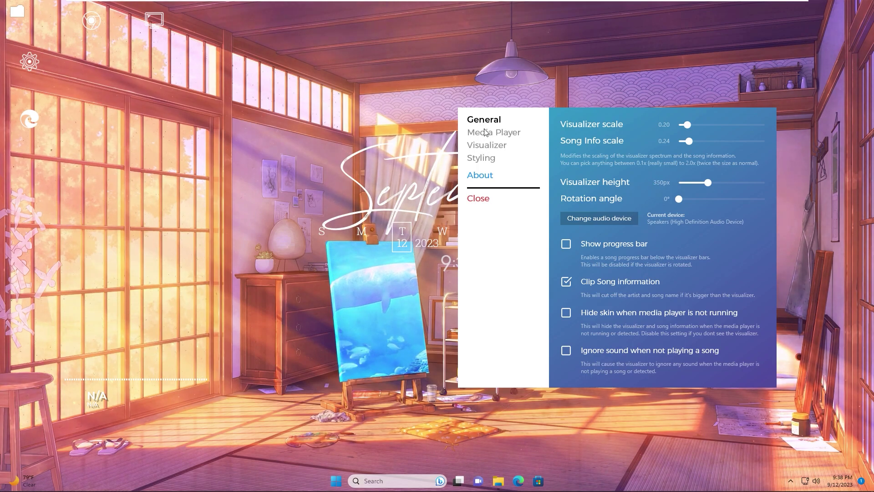
- Lower the Song Info scale to 0.18 and place the song title under the visualizer bars
click(484, 145)
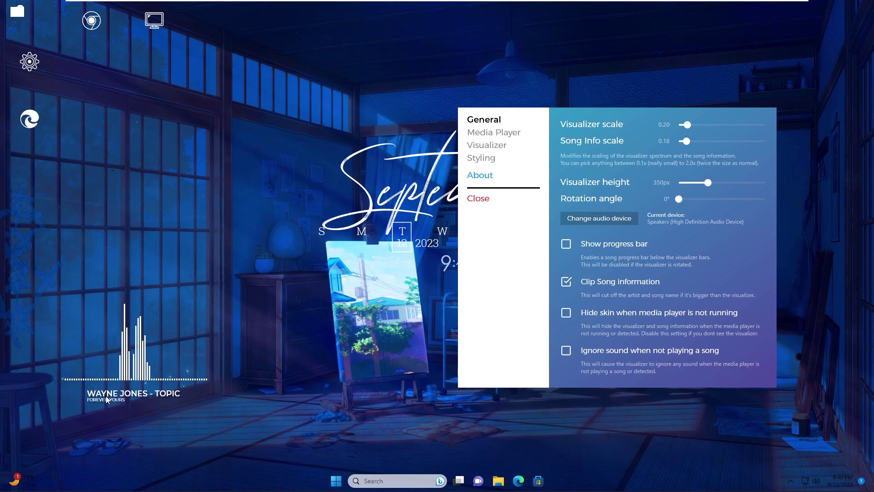
drag(113, 396, 99, 405)
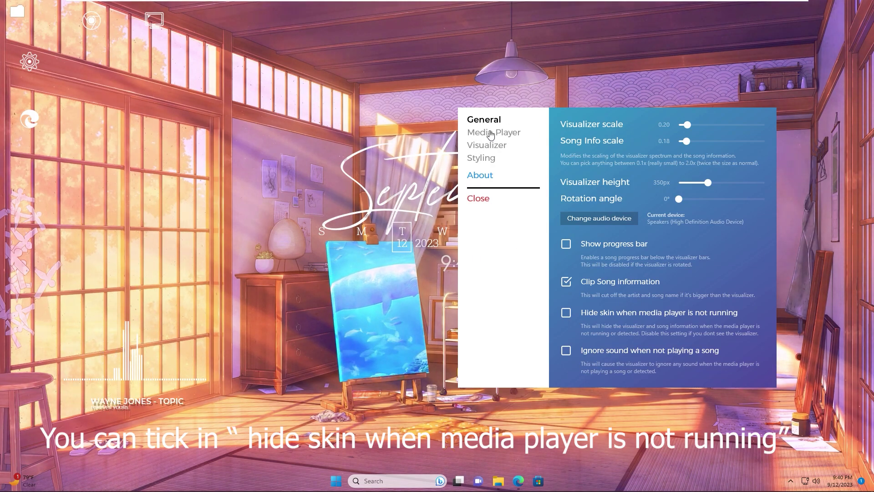
- Set the visualizer's bar width to 14px
click(477, 134)
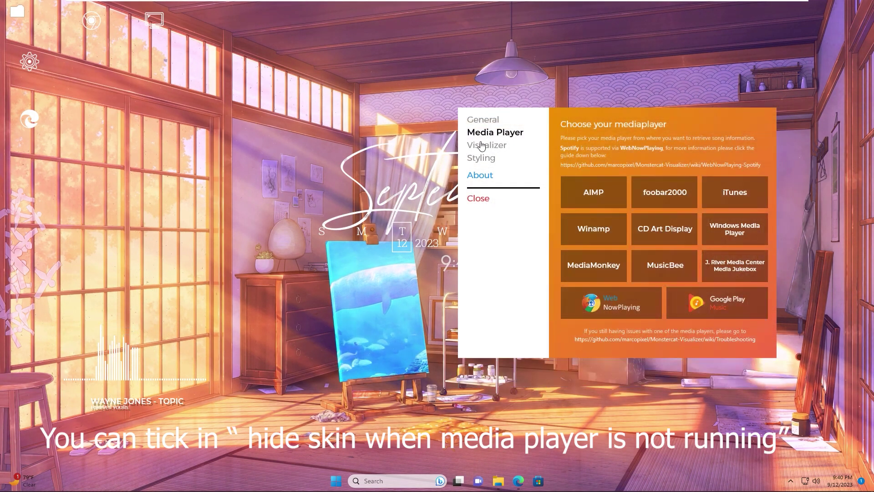
click(481, 147)
click(481, 147)
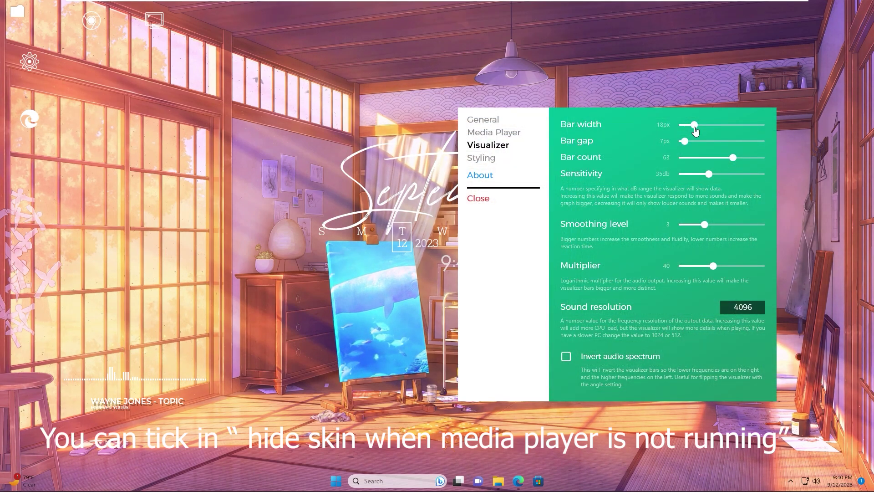
drag(695, 131, 691, 130)
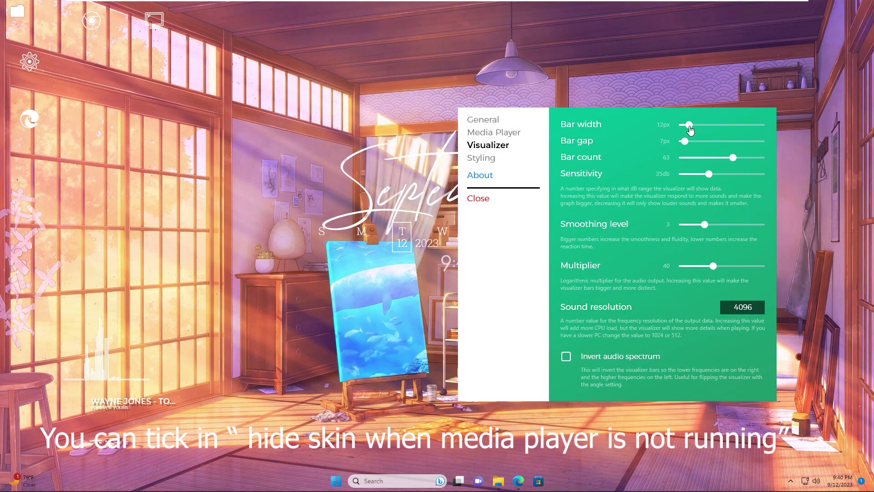
click(692, 132)
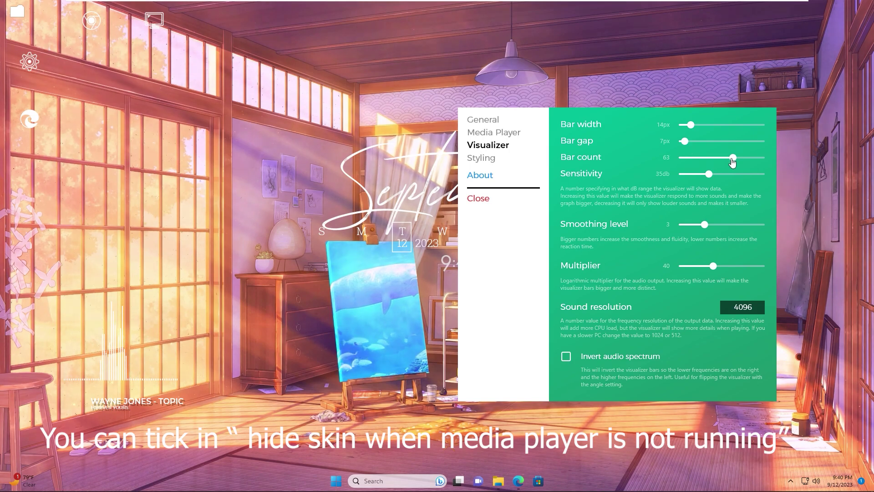
- Lower the Song Info scale to 0.15 and nudge the visualizer slightly right
click(471, 122)
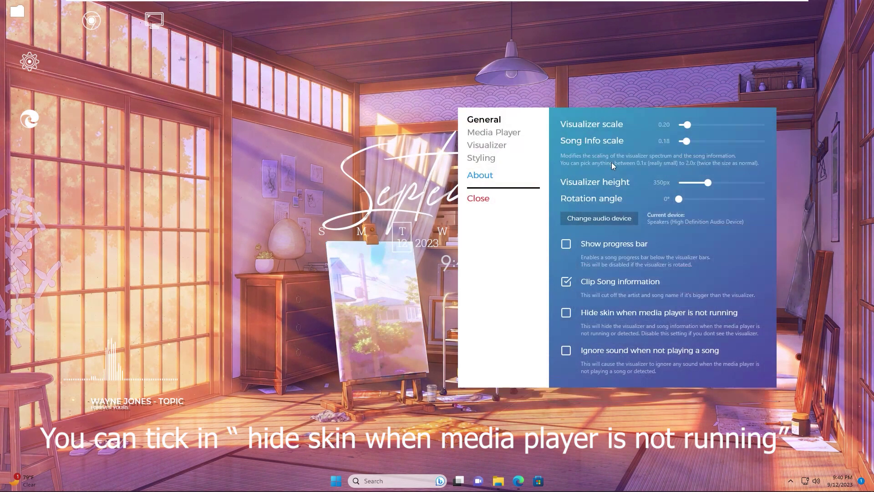
drag(684, 145, 688, 144)
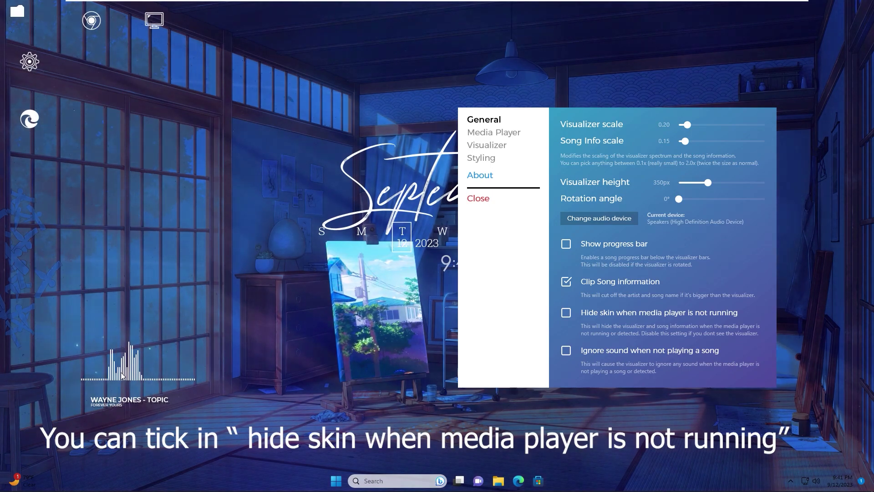
drag(124, 375, 136, 377)
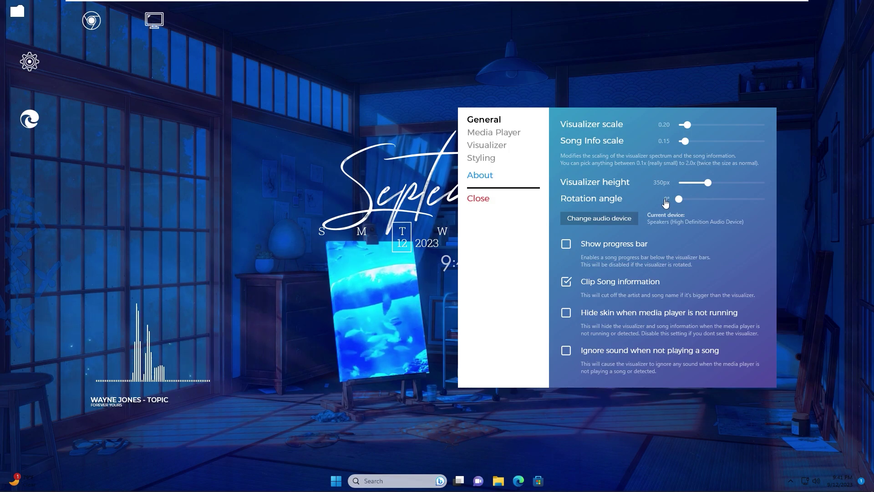
- Rotate the visualizer bars toward vertical and move the widget next to the easel
drag(681, 203, 690, 204)
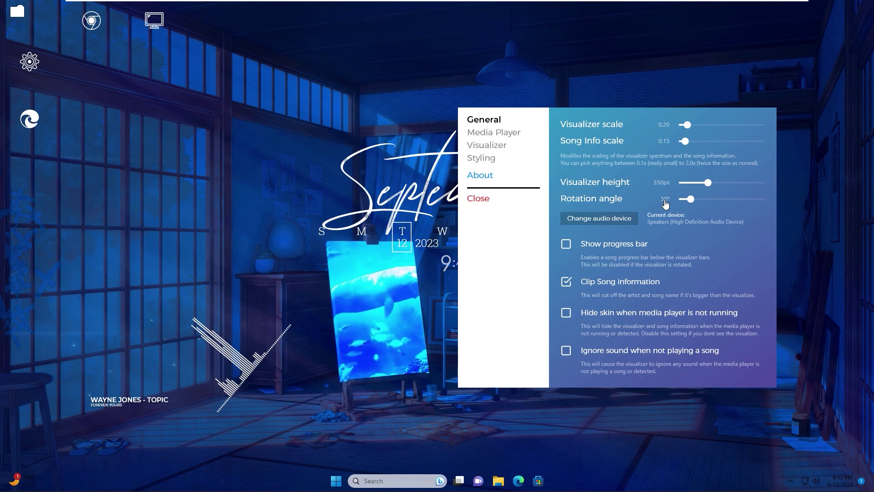
drag(686, 202, 701, 204)
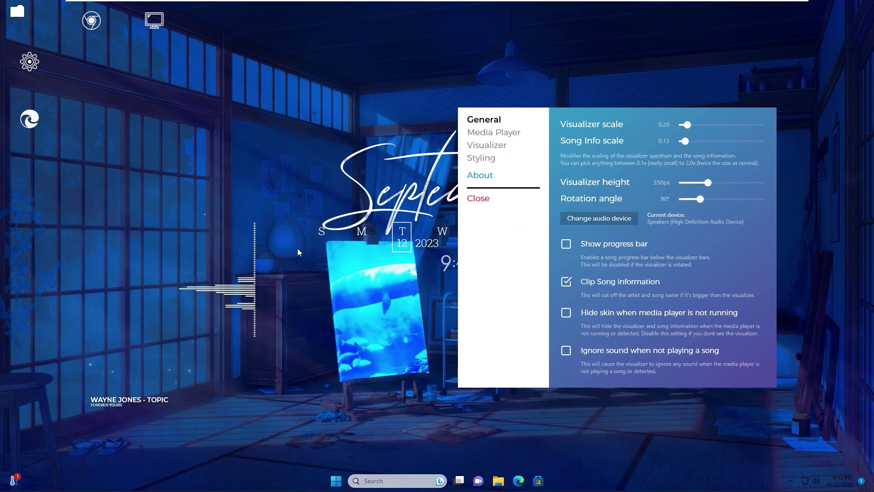
drag(252, 287, 204, 332)
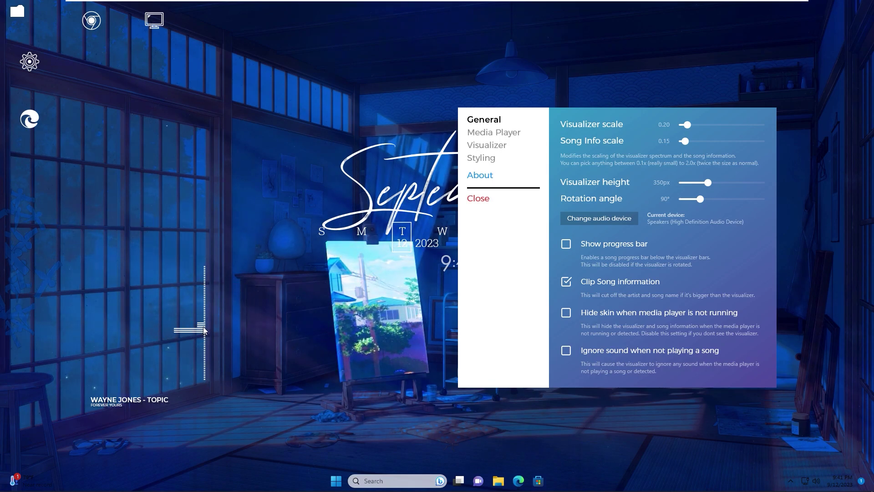
drag(204, 331, 313, 340)
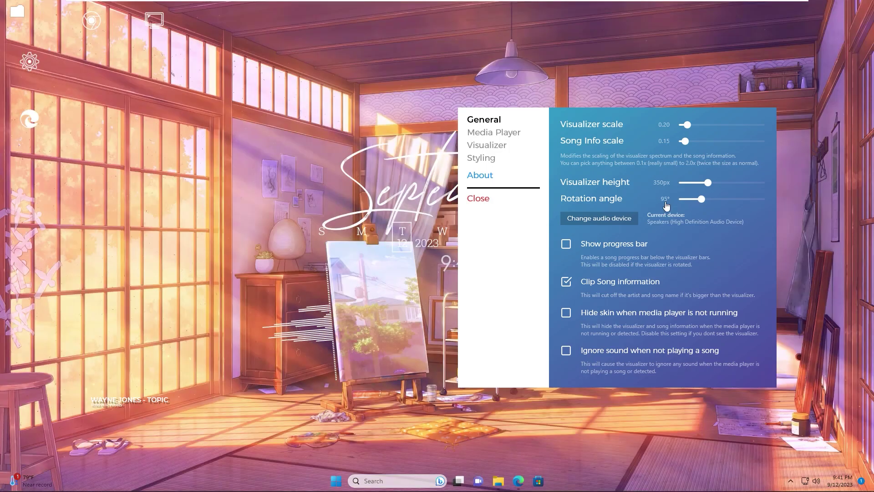
- Set the visualizer's rotation angle to exactly 96°
click(663, 198)
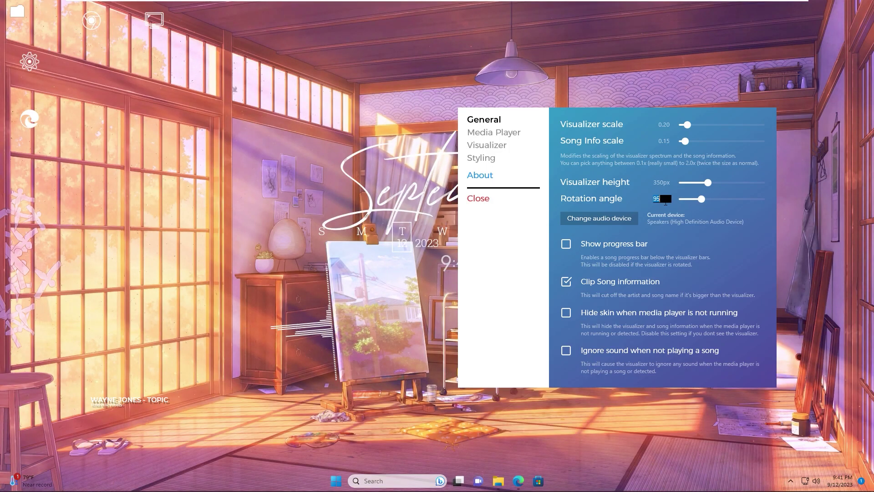
text(96)
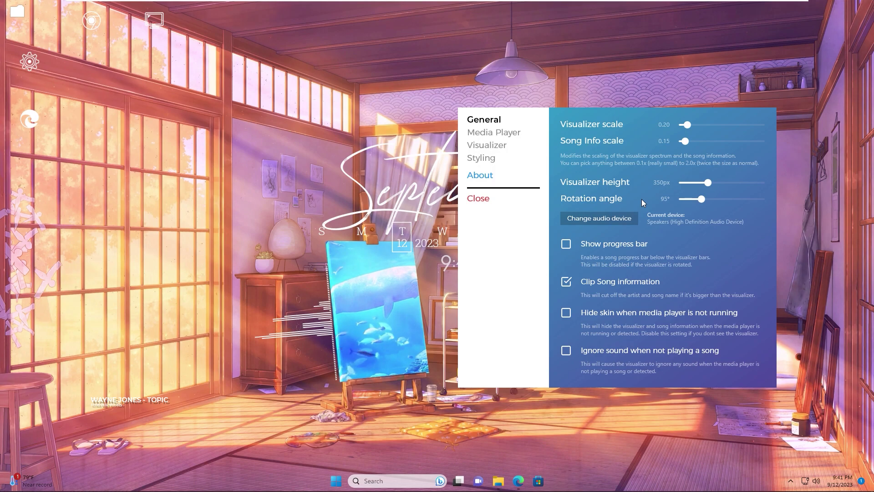
click(662, 199)
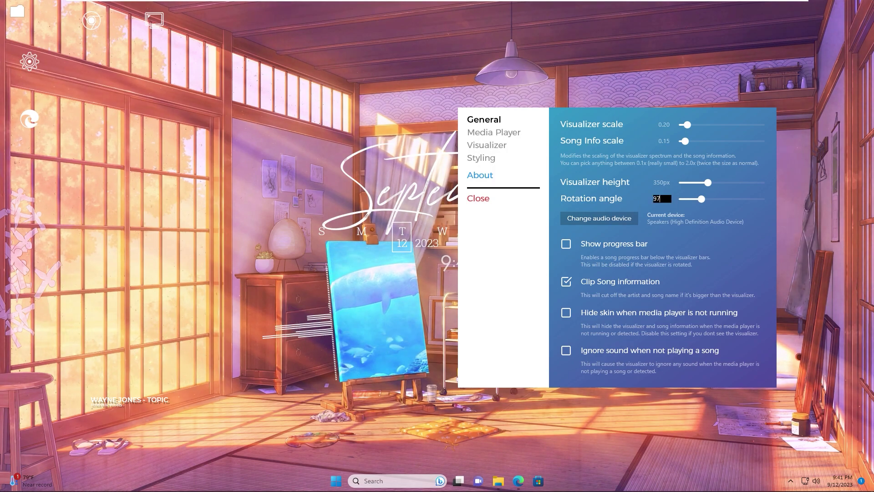
click(638, 203)
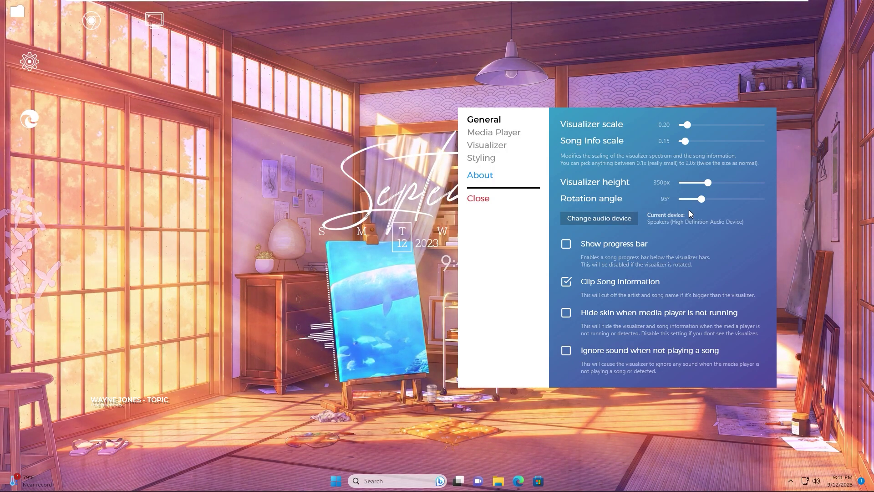
click(662, 199)
text(97)
click(624, 205)
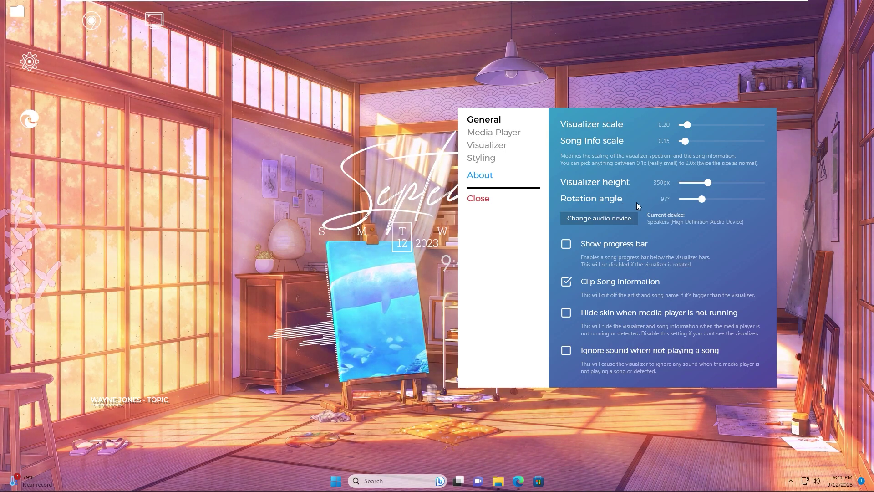
click(662, 199)
text(96)
key(Return)
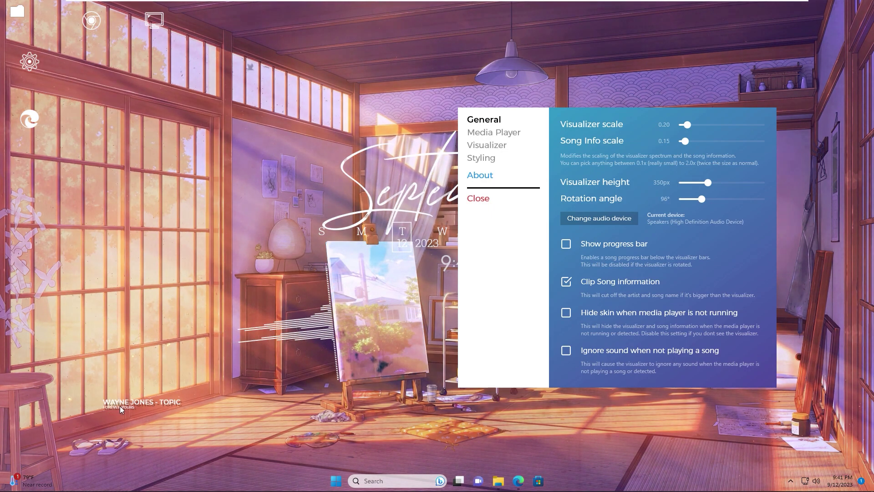
- Place the song title beside the easel, close the visualizer settings, and reopen the skin manager
drag(130, 406, 277, 398)
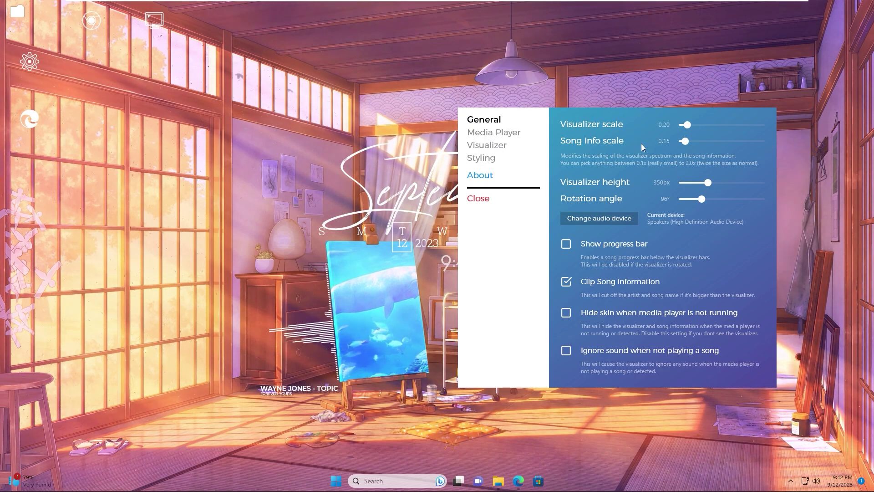
click(479, 145)
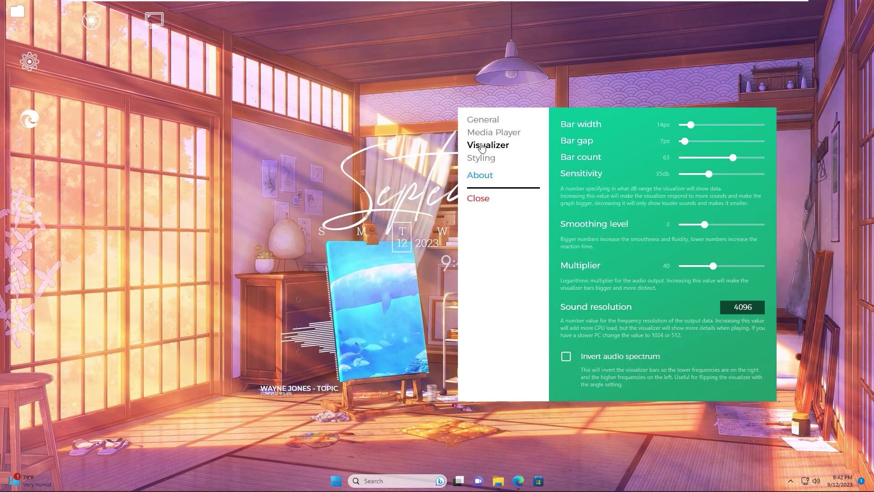
click(482, 200)
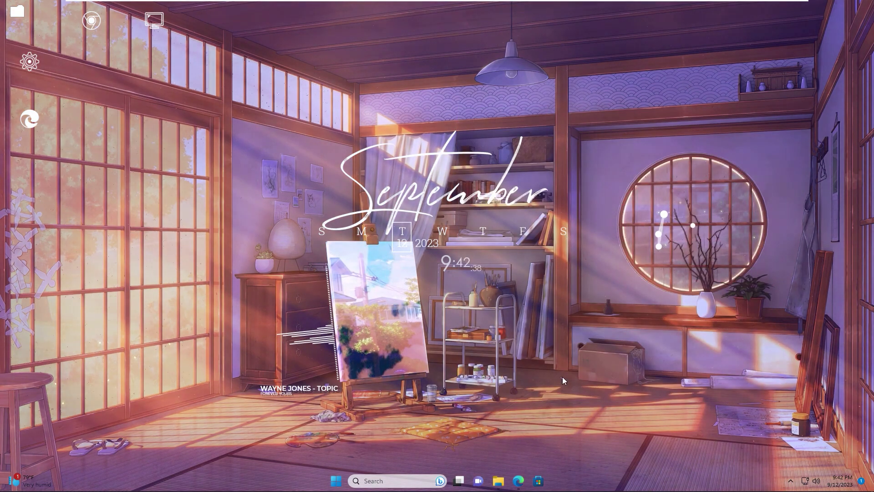
click(791, 480)
click(754, 434)
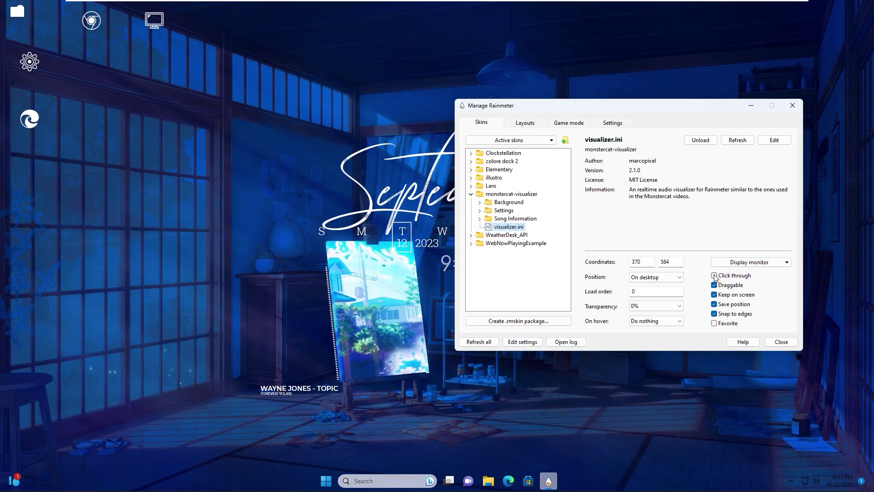
- Load WeatherDesk.ini, place the weather widget beside the clock, and set it On desktop
click(480, 219)
click(510, 235)
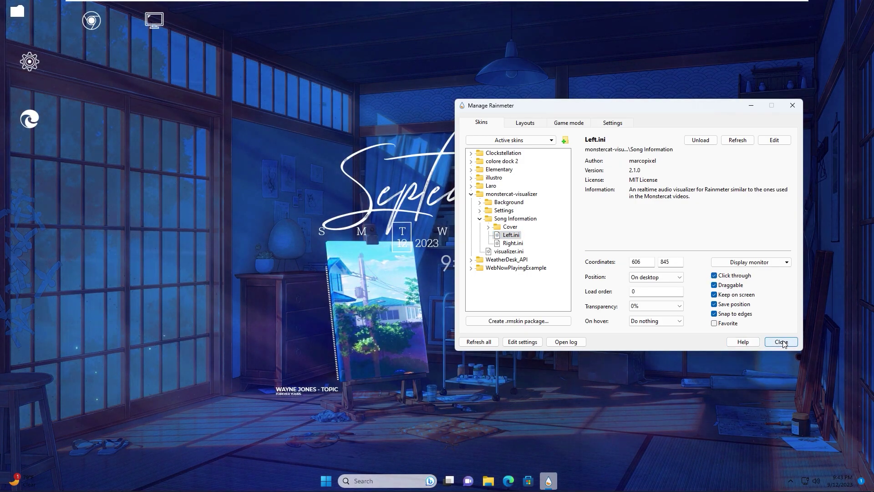
click(471, 260)
right_click(505, 284)
click(522, 293)
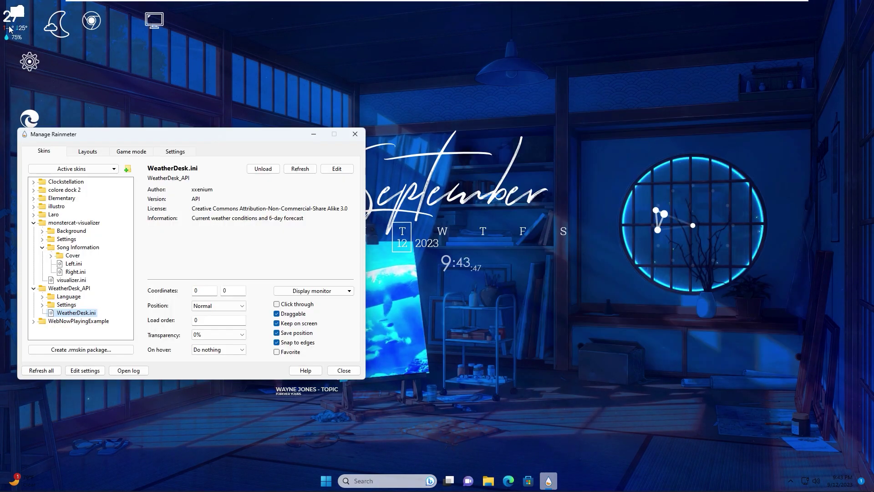
drag(9, 29, 510, 273)
click(218, 306)
click(214, 343)
- Load the weather widget's Settings\Settings.ini API settings panel
click(41, 305)
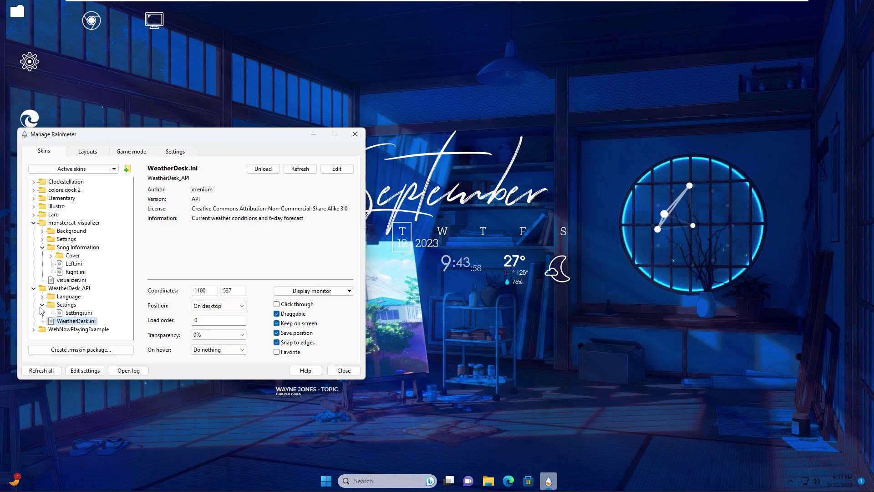
click(64, 313)
right_click(69, 314)
click(91, 320)
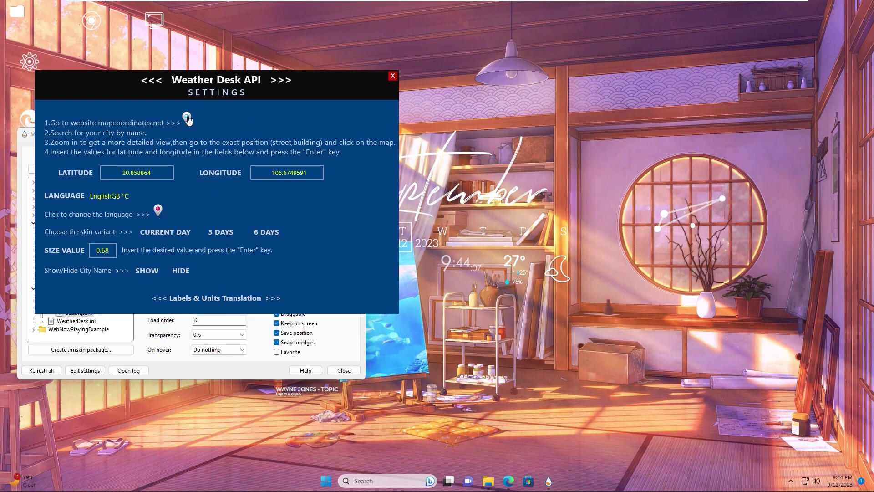
- Search mapcoordinates.net for 'newyork', pick NewYork-Presbyterian/Queens, and copy latitude 40.74726345
click(187, 118)
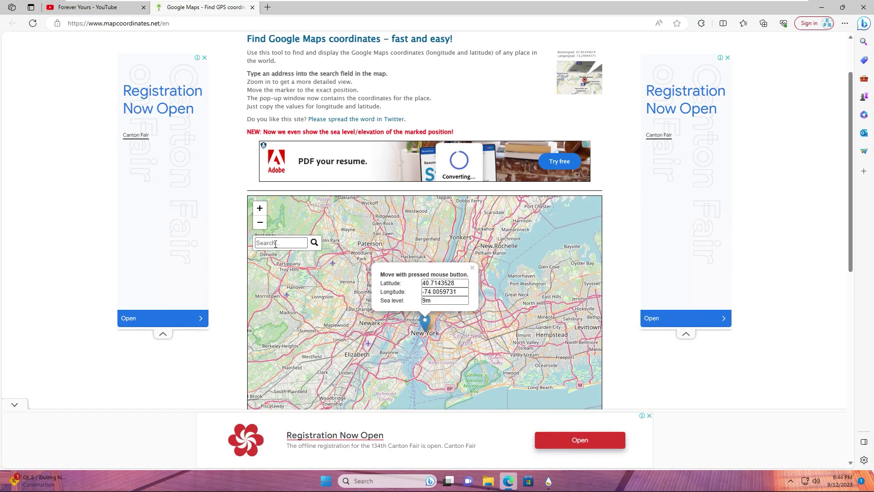
click(275, 243)
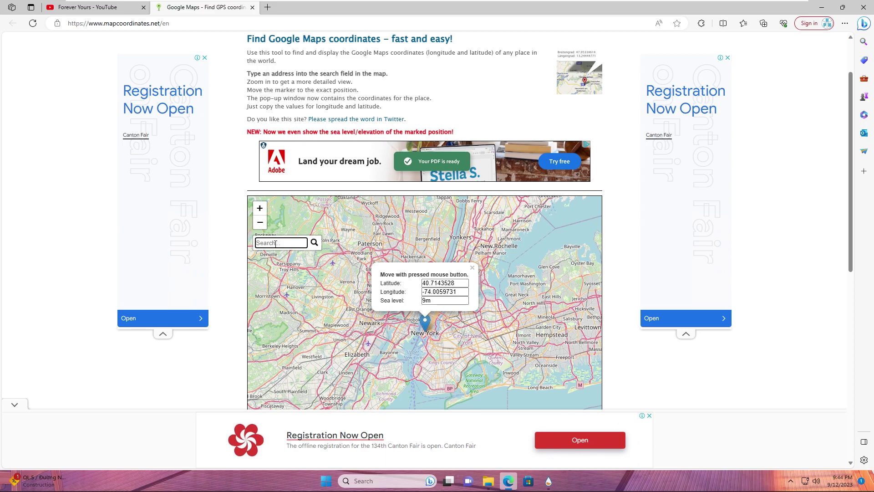
text(newyork)
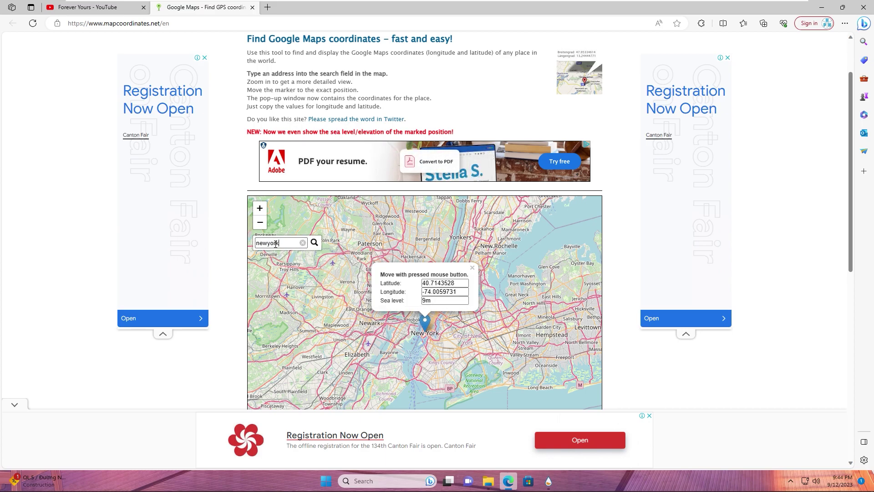
click(403, 287)
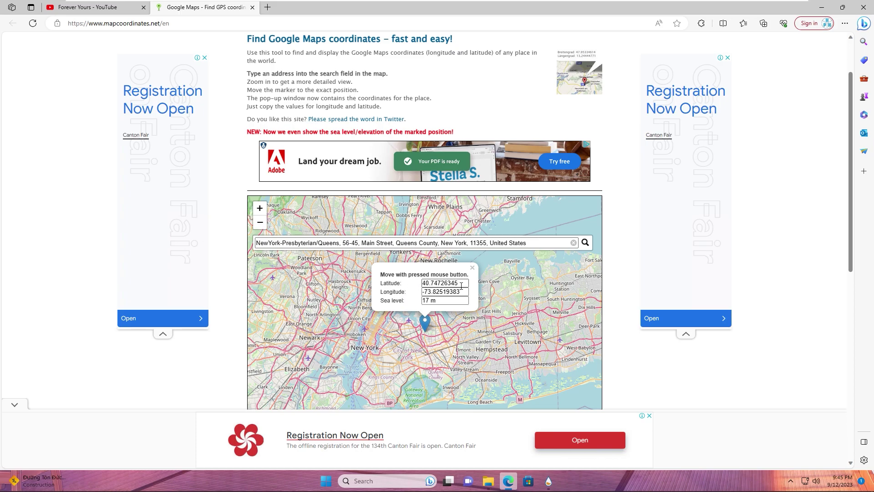
drag(462, 285, 403, 287)
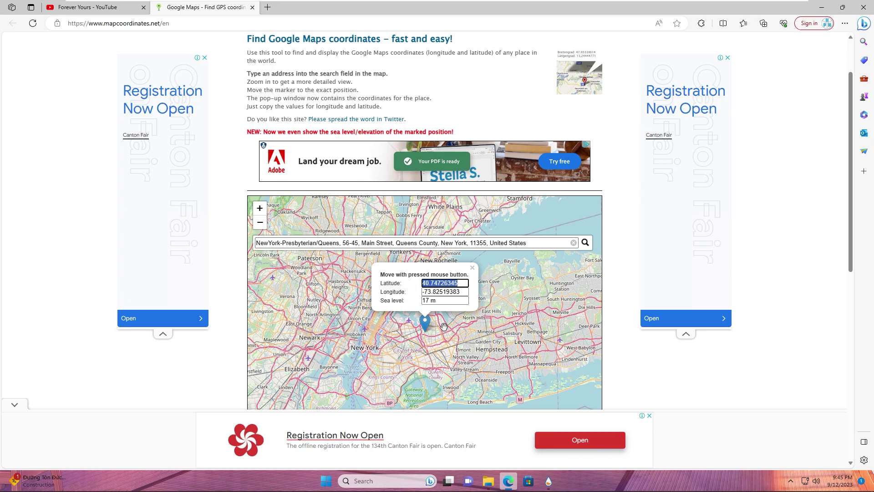
key(ctrl+c)
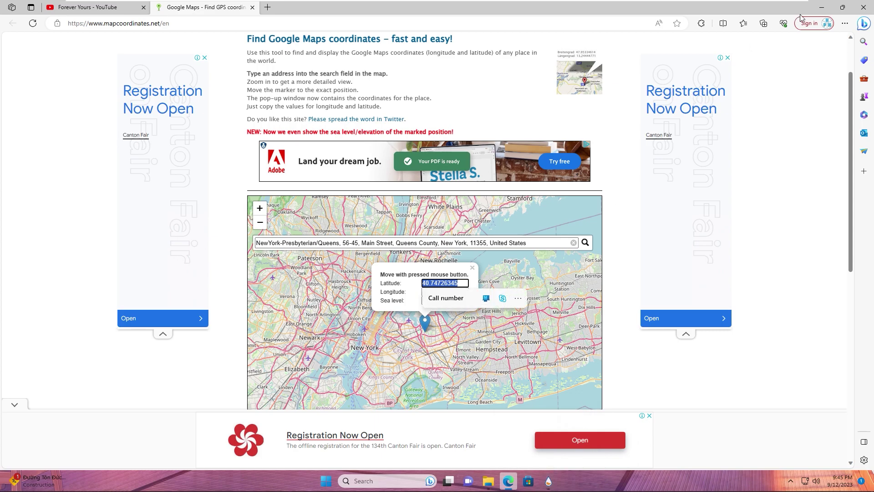
- Set the weather widget's latitude to 40.74726345 and longitude to -73.82519383
click(821, 9)
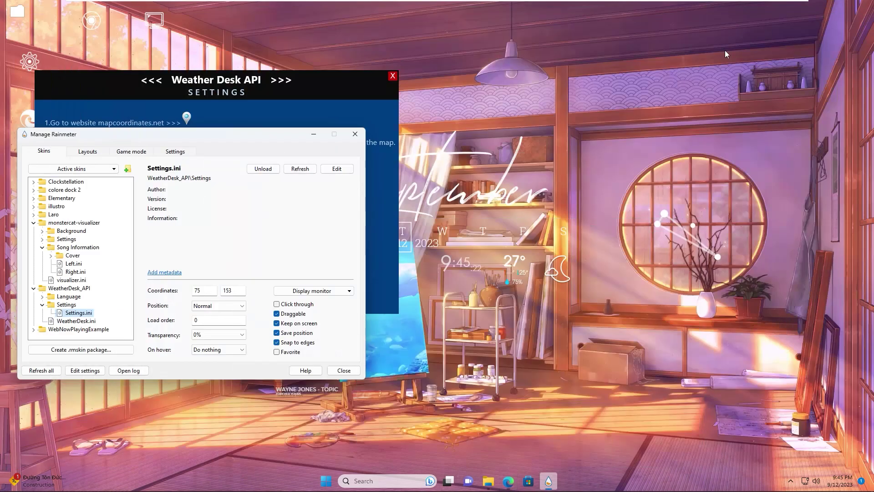
drag(265, 132, 694, 147)
click(154, 170)
key(ctrl+v)
key(Return)
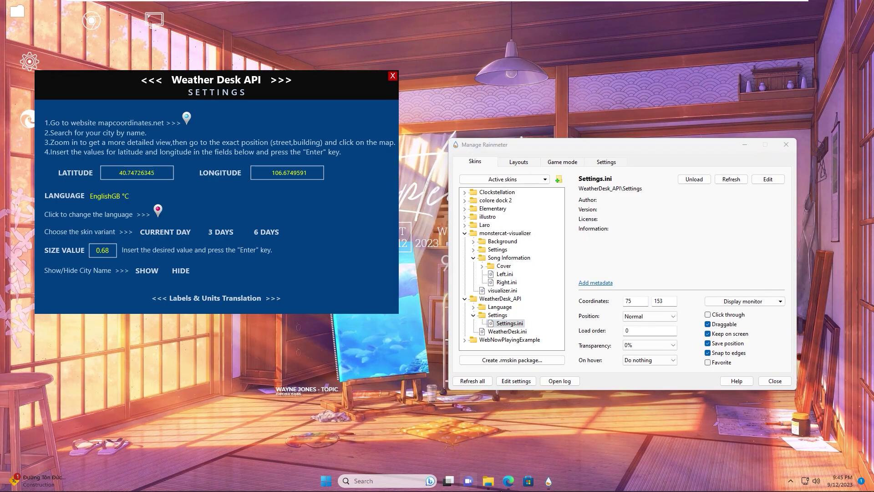
click(508, 484)
drag(462, 292, 391, 291)
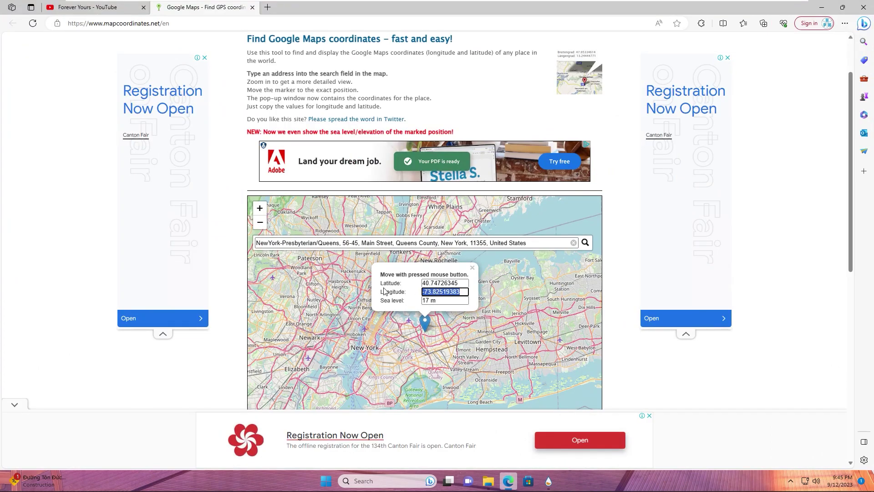
click(822, 7)
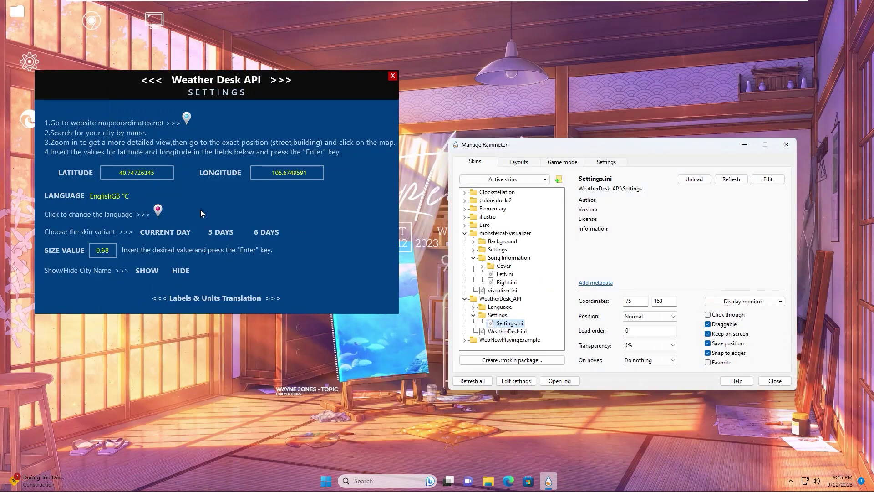
click(308, 177)
key(ctrl+v)
key(Return)
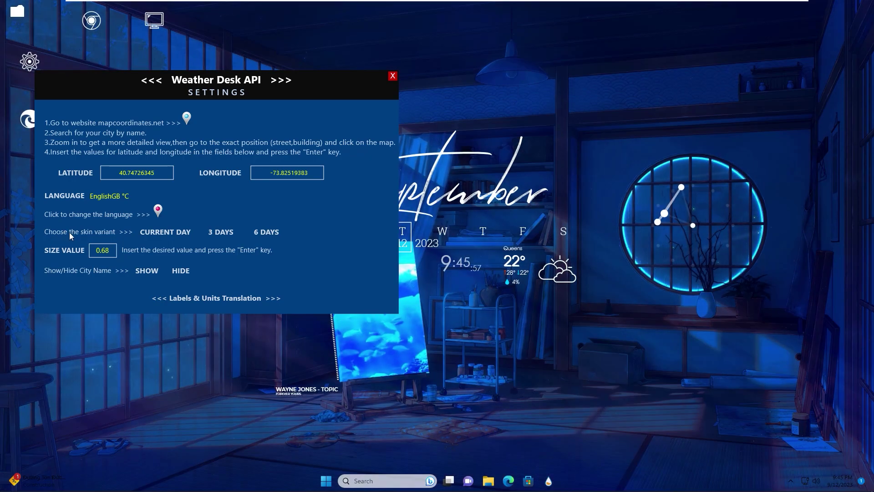
- Choose the 3-day forecast, show the city name, and close the weather settings
click(222, 233)
click(270, 234)
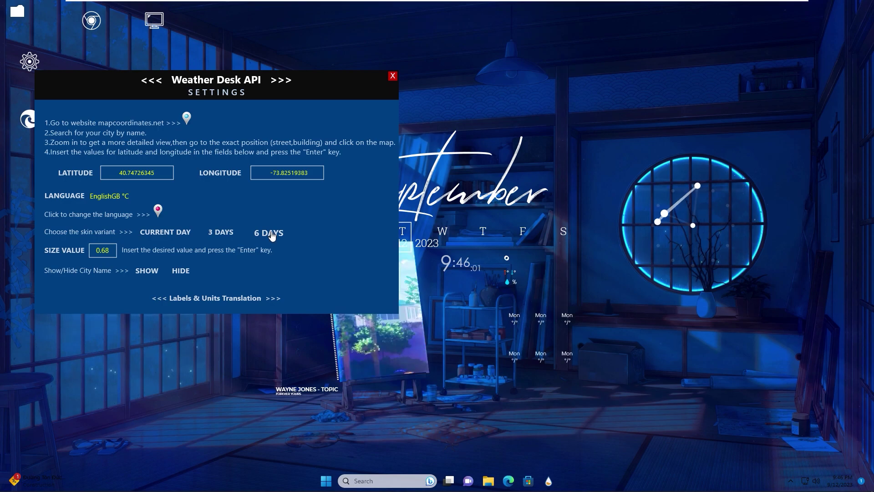
click(220, 234)
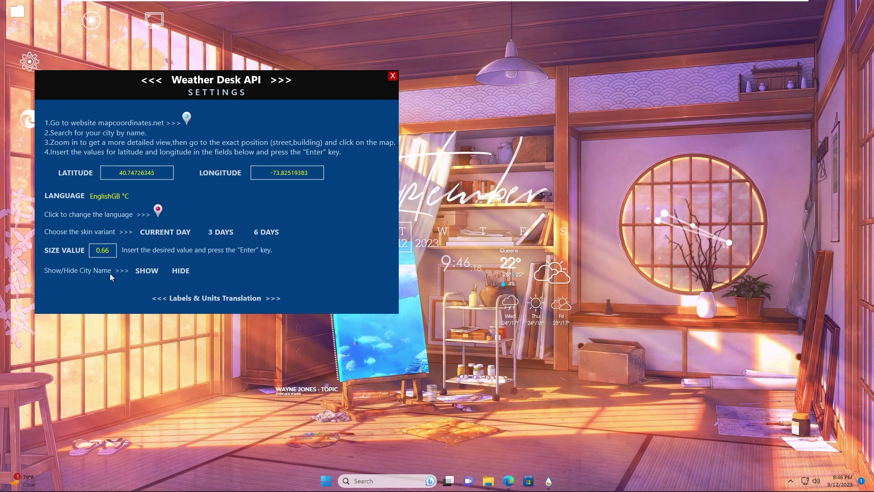
click(181, 272)
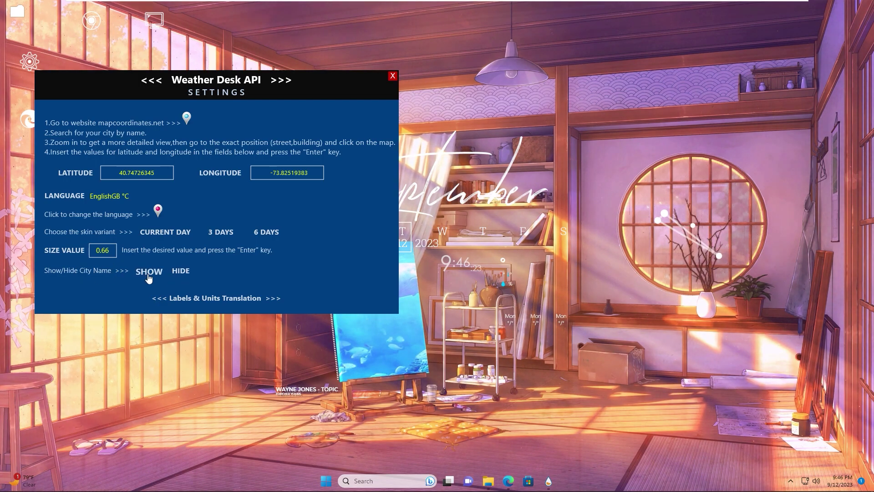
click(148, 274)
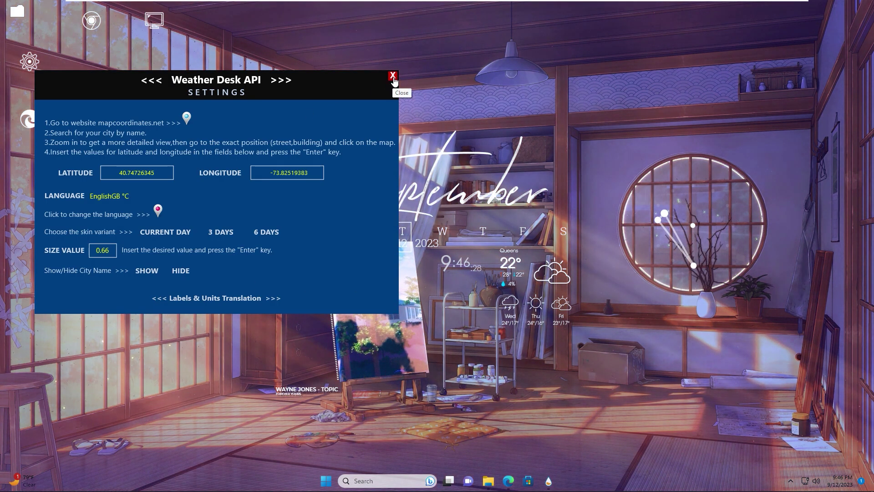
click(393, 77)
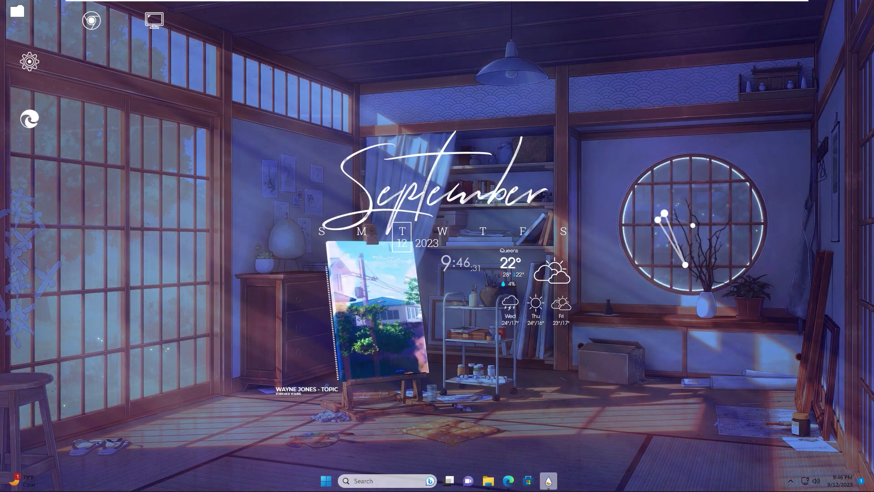
- Turn off Click through for WeatherDesk.ini and nudge the Queens weather widget into place
drag(658, 152, 245, 105)
click(92, 286)
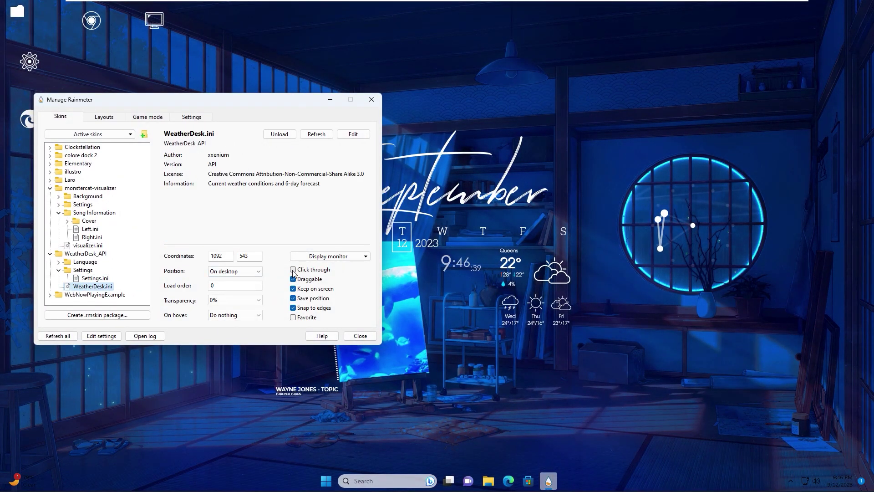
click(548, 274)
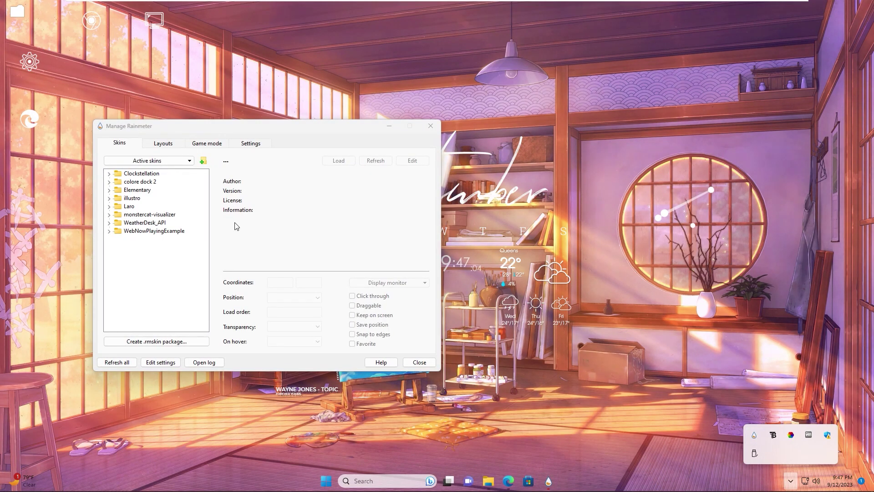
click(109, 223)
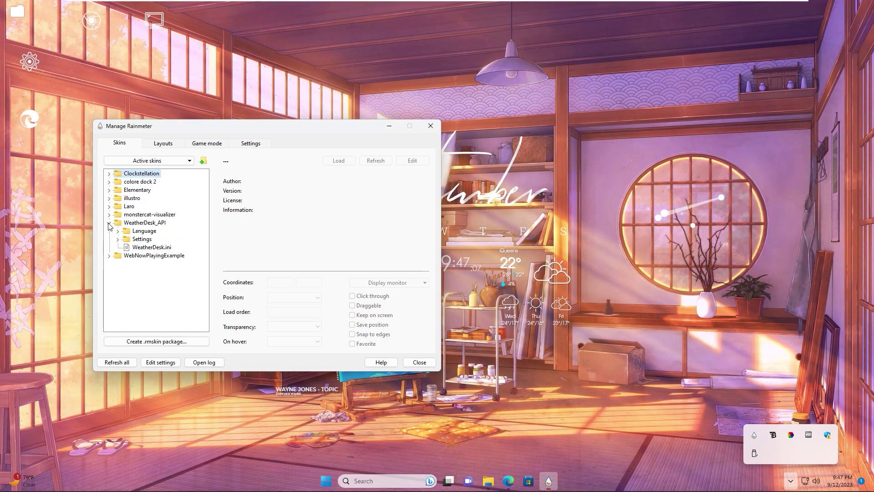
click(139, 248)
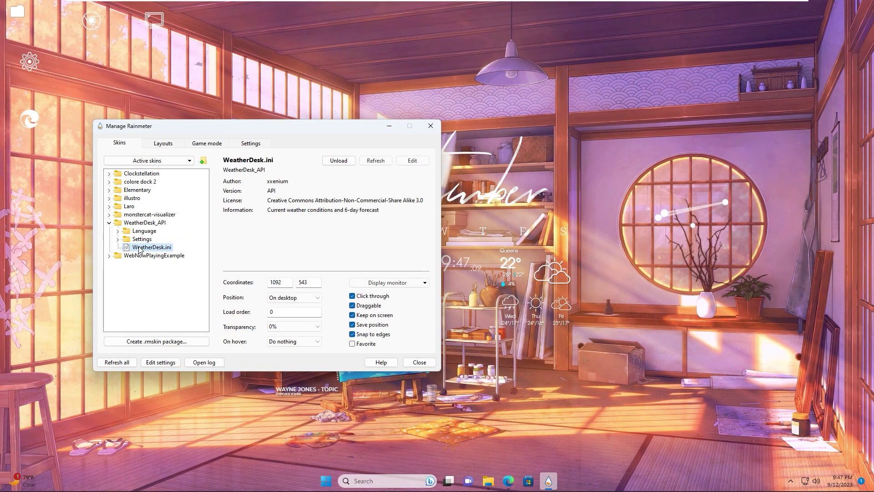
click(352, 296)
click(551, 279)
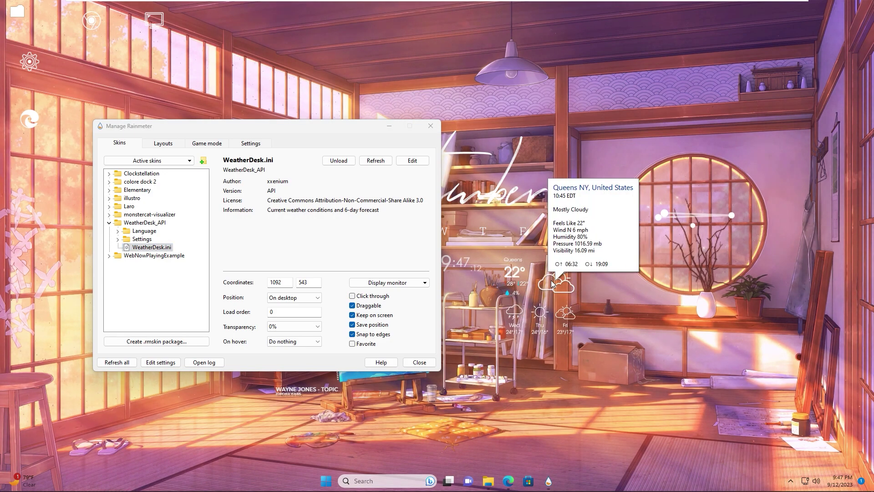
drag(551, 279, 546, 278)
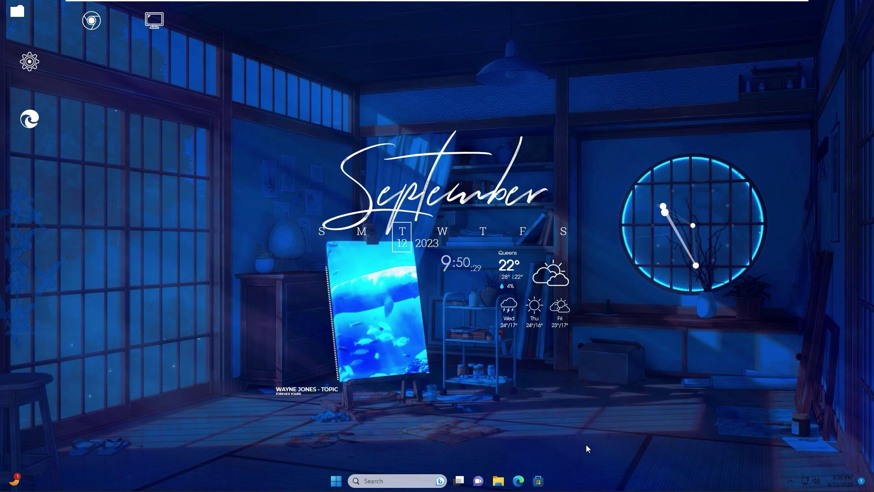
- Unpin Microsoft Store and File Explorer from the taskbar, closing open Explorer windows
right_click(536, 484)
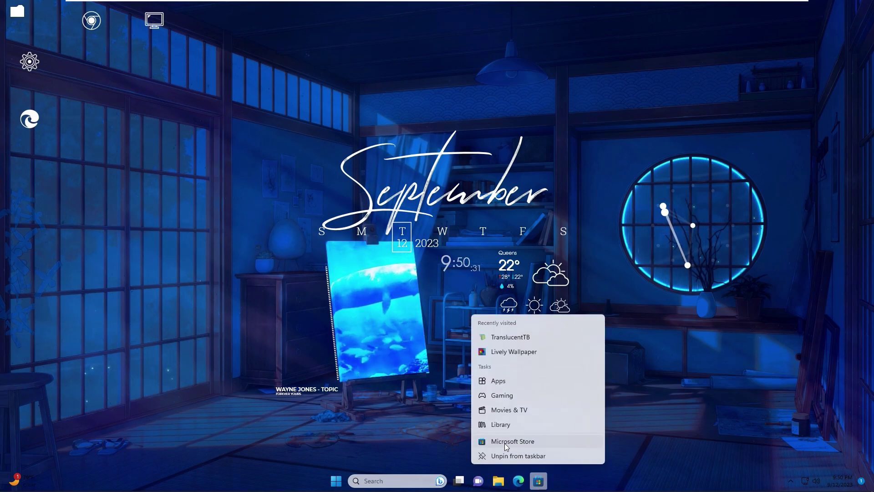
click(515, 455)
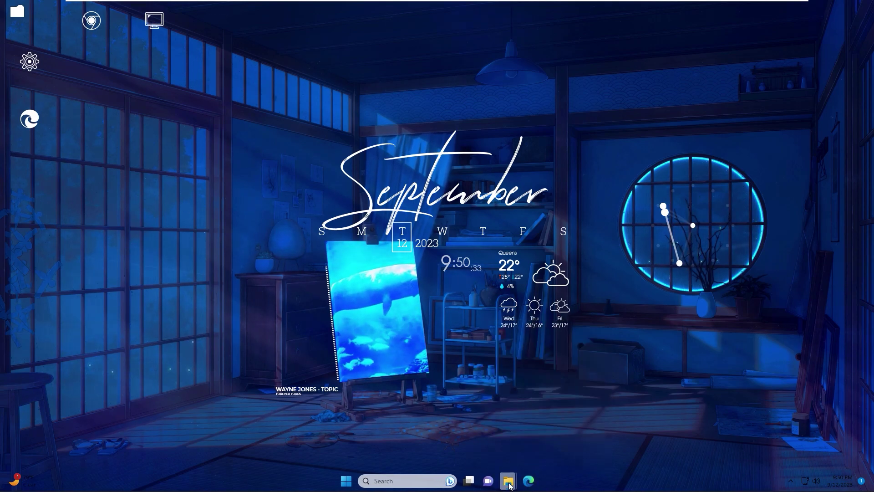
right_click(508, 482)
click(485, 455)
right_click(508, 482)
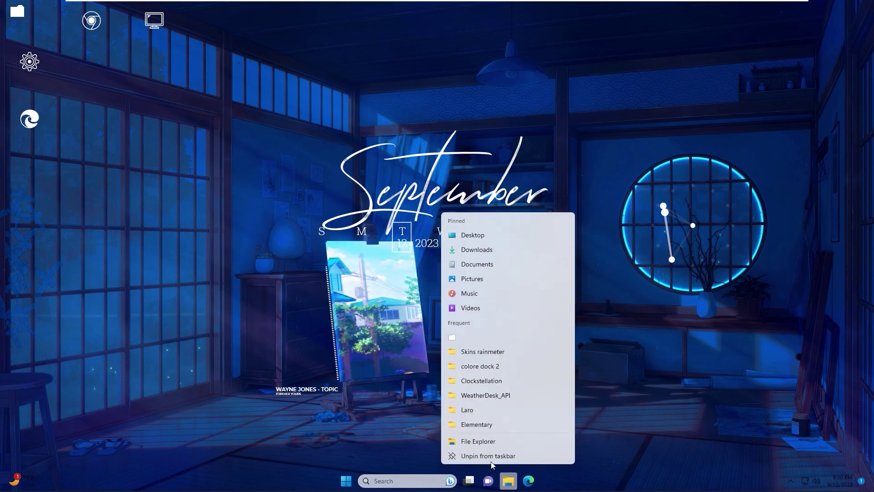
click(474, 457)
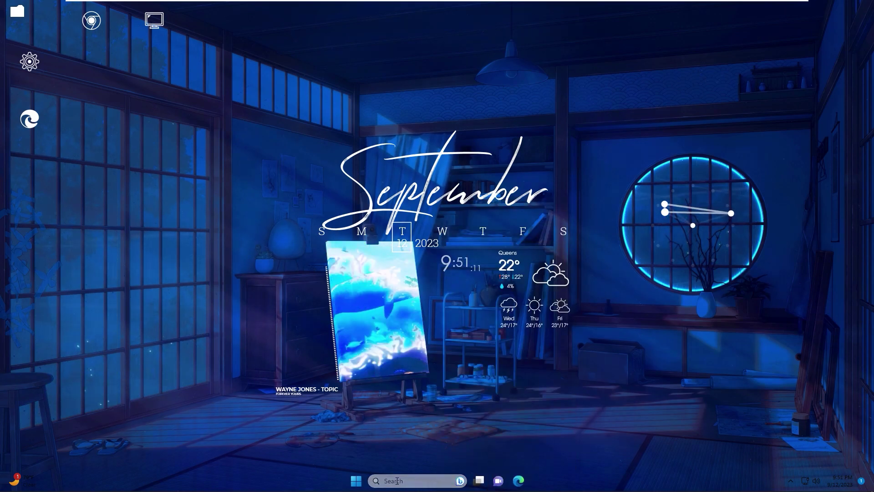
- Launch Windows Settings and go to Personalization > Taskbar
click(358, 484)
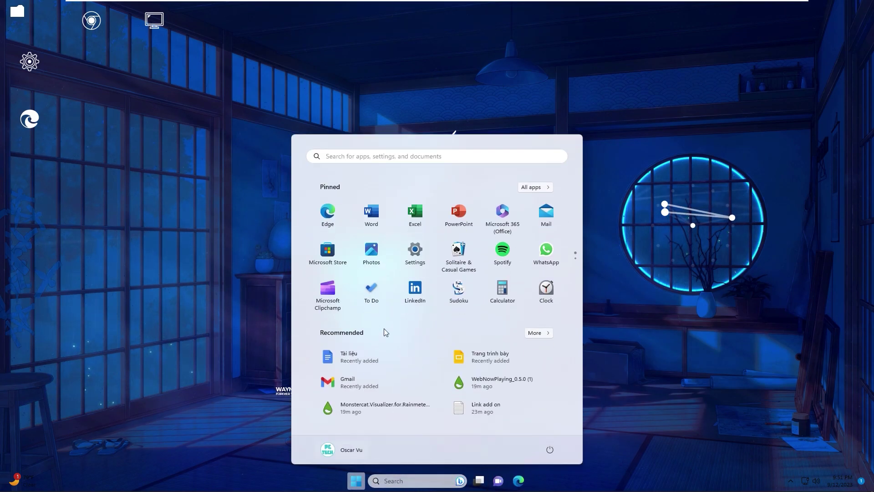
click(413, 255)
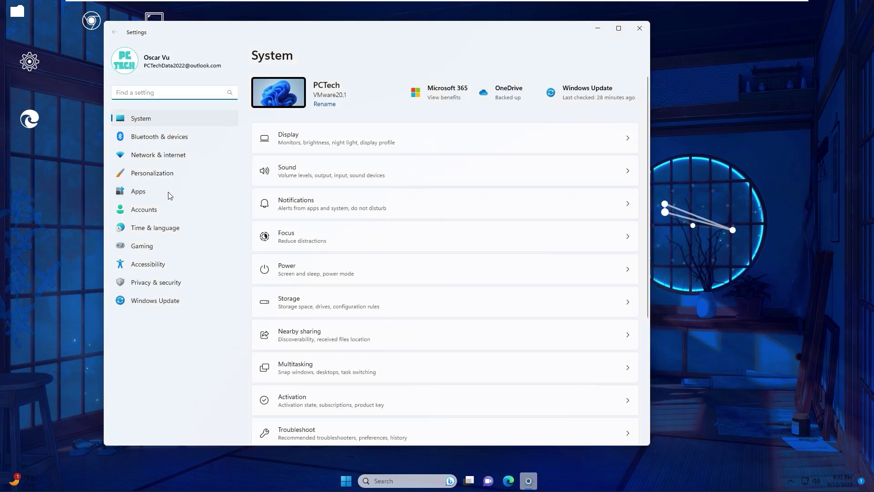
click(145, 173)
scroll(396, 269, down, 2)
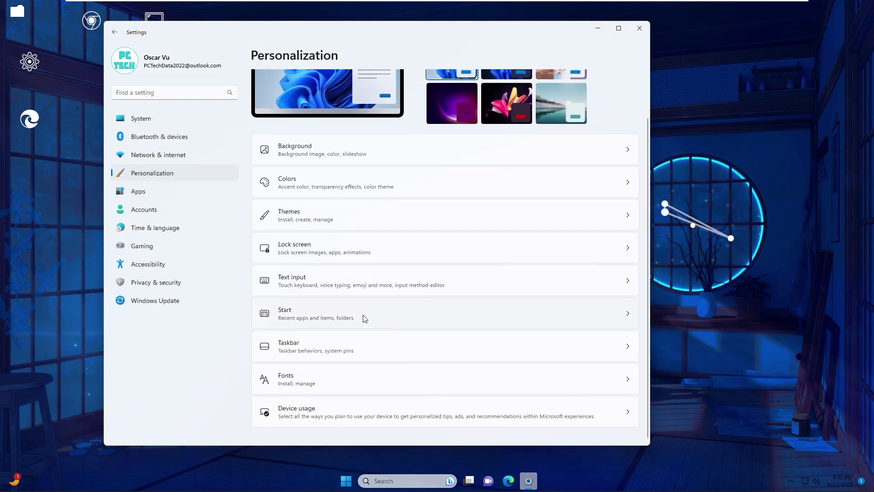
click(338, 346)
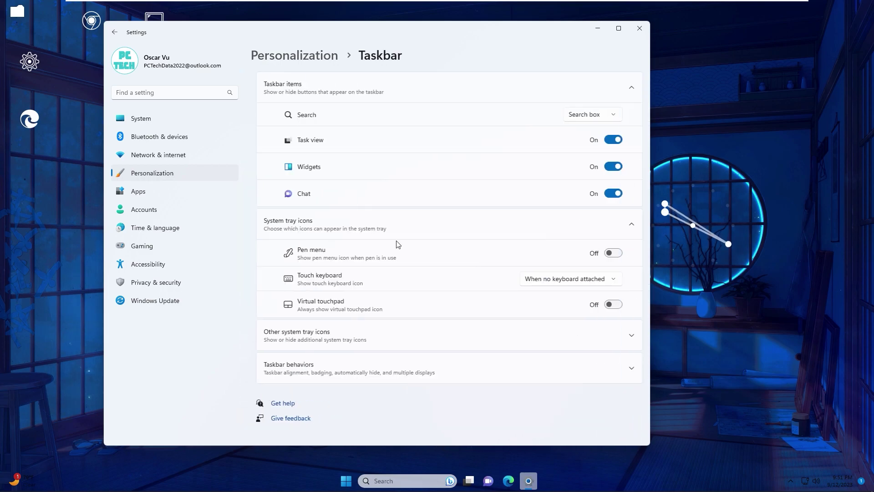
- Set taskbar Search to Hide and switch Task view, Widgets and Chat off
click(573, 115)
click(572, 64)
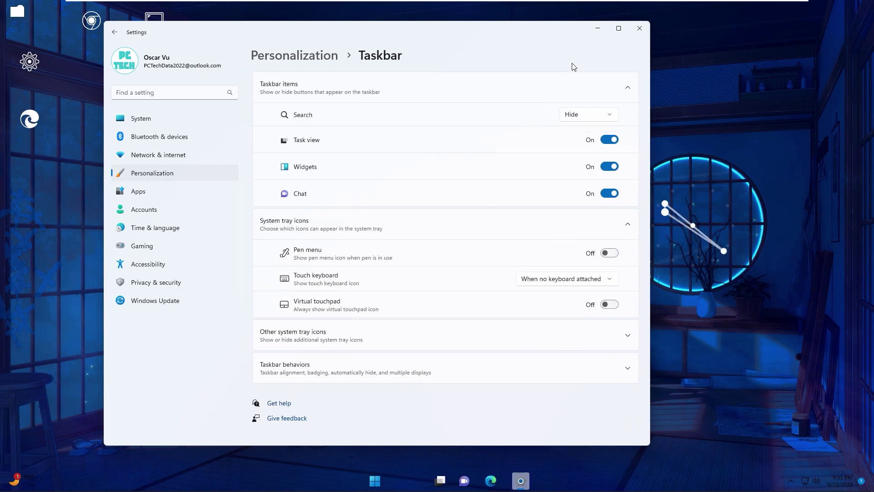
click(609, 140)
click(609, 167)
click(609, 193)
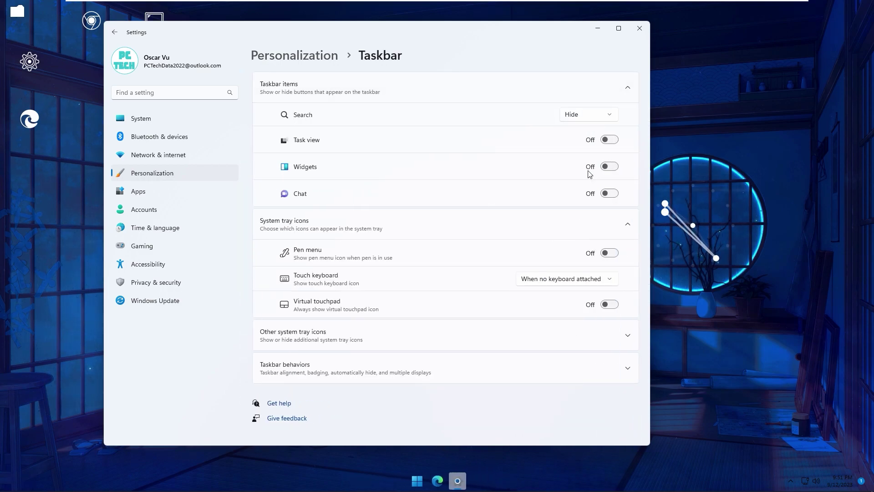
click(640, 29)
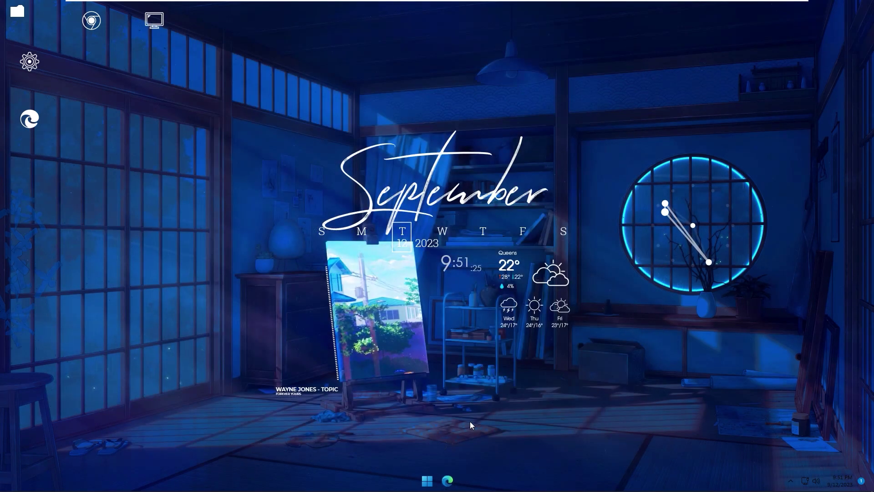